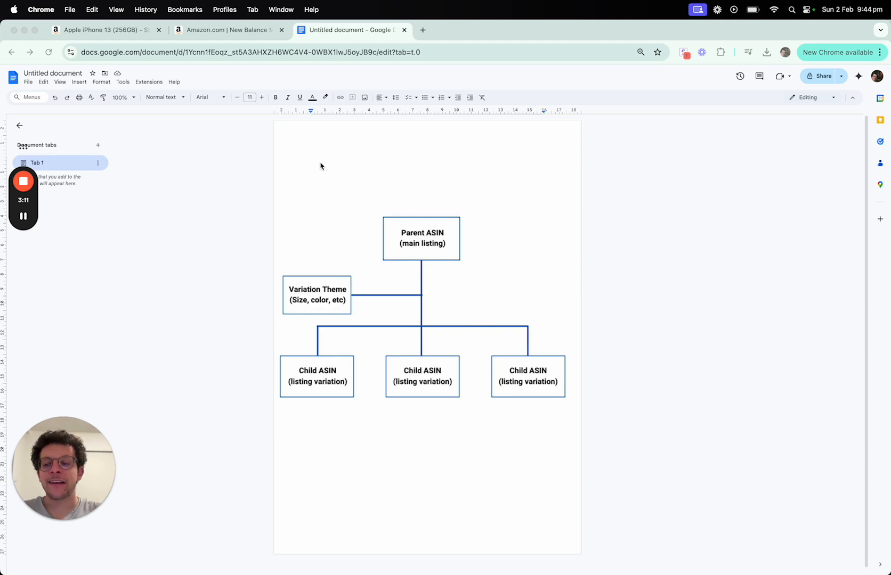
Step: Switch to the VariationSheet (21).xls workbook in Excel and enlarge its window to fill the screen
key(super+Tab)
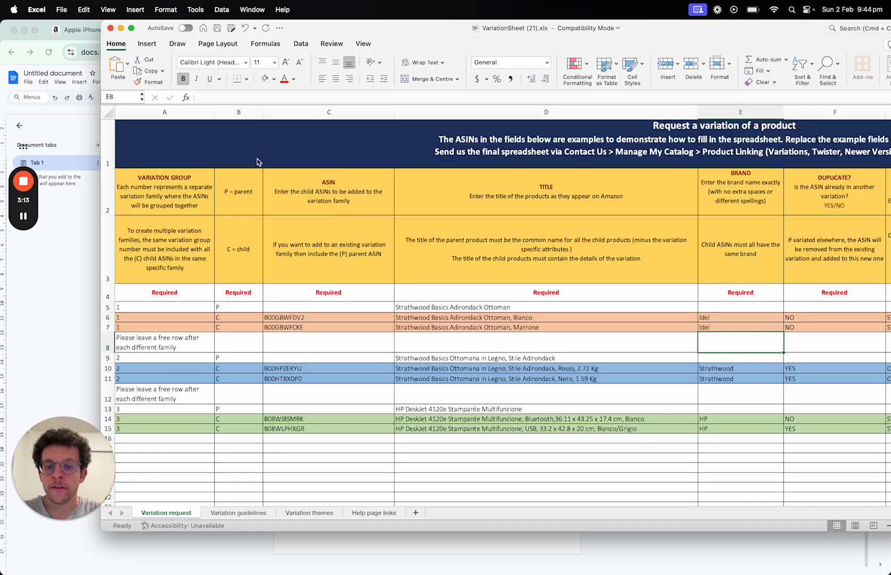
drag(447, 32, 347, 51)
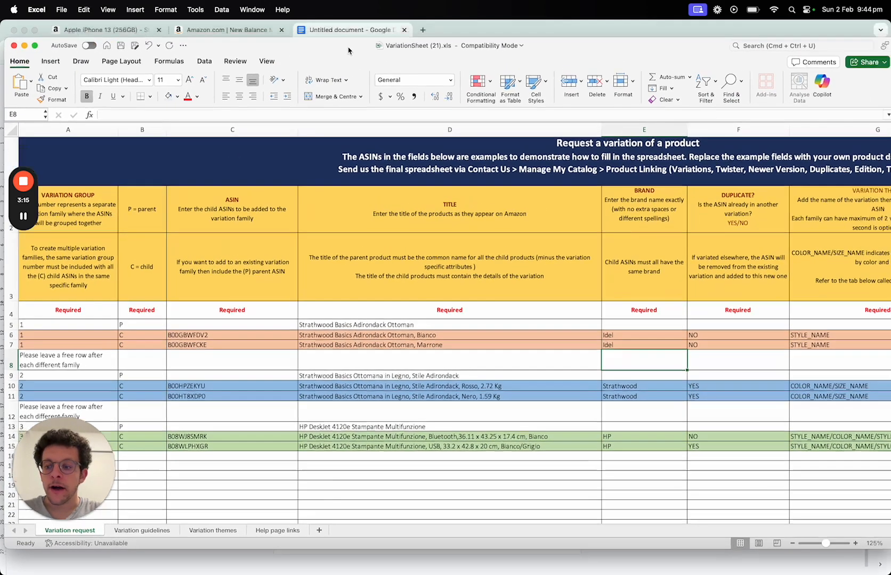
double_click(347, 52)
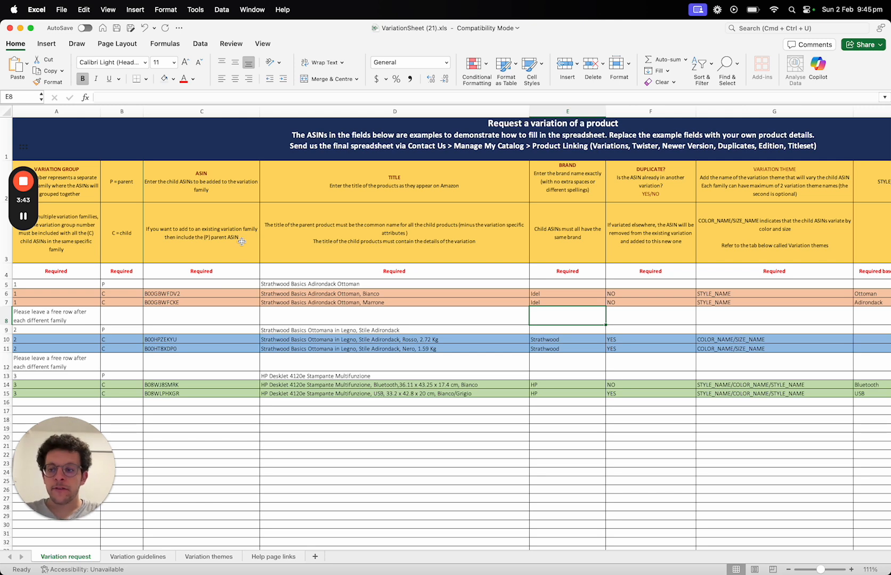
Step: Examine how the three example variation families arrange their parent and child rows and child ASINs
click(138, 337)
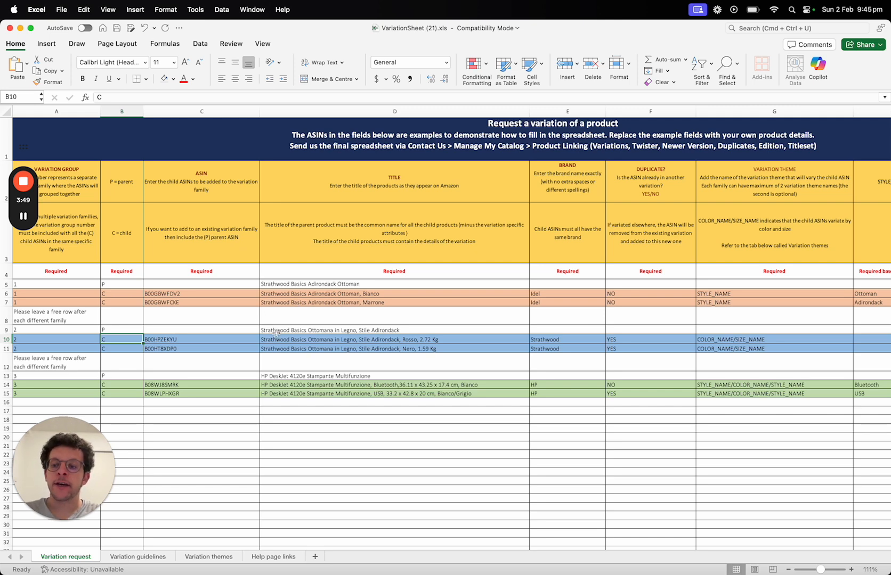
click(249, 294)
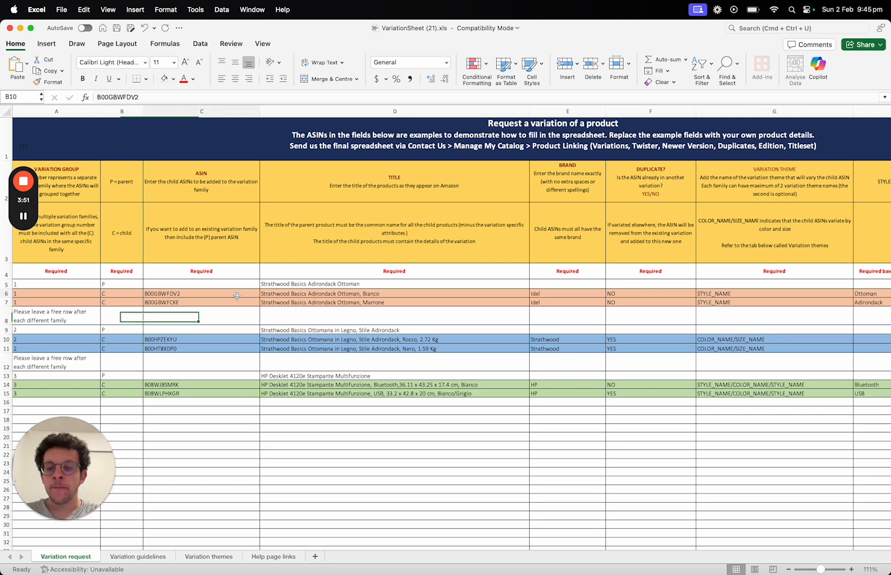
drag(245, 303, 241, 280)
drag(207, 348, 206, 331)
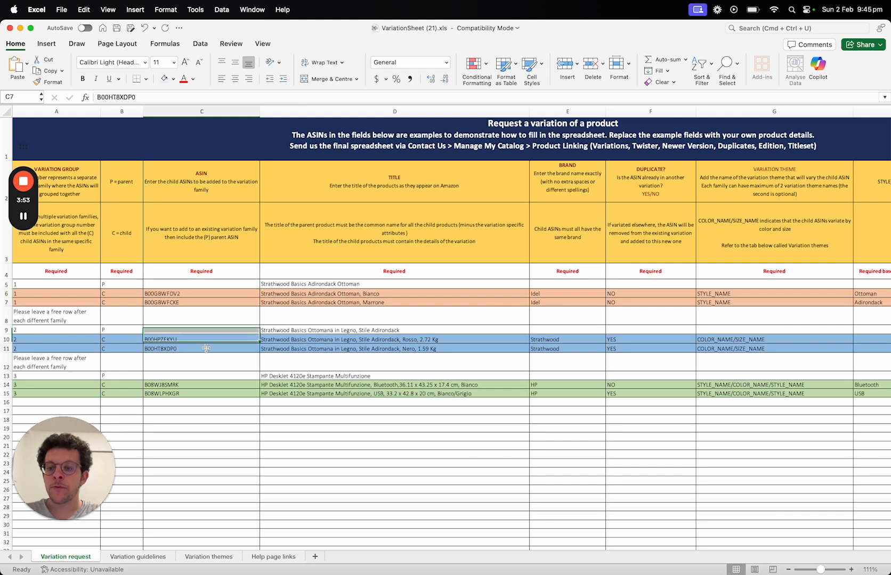
click(209, 349)
drag(276, 326, 279, 342)
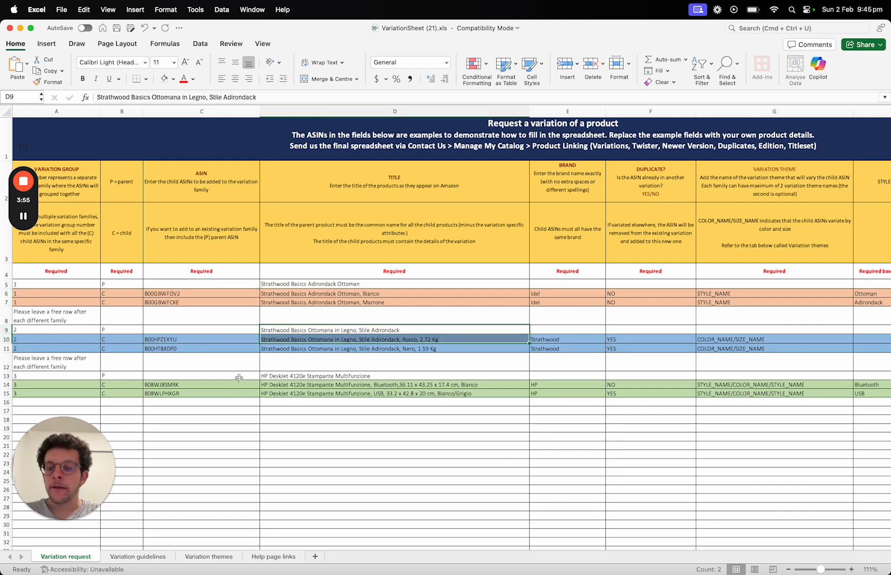
drag(239, 376, 240, 397)
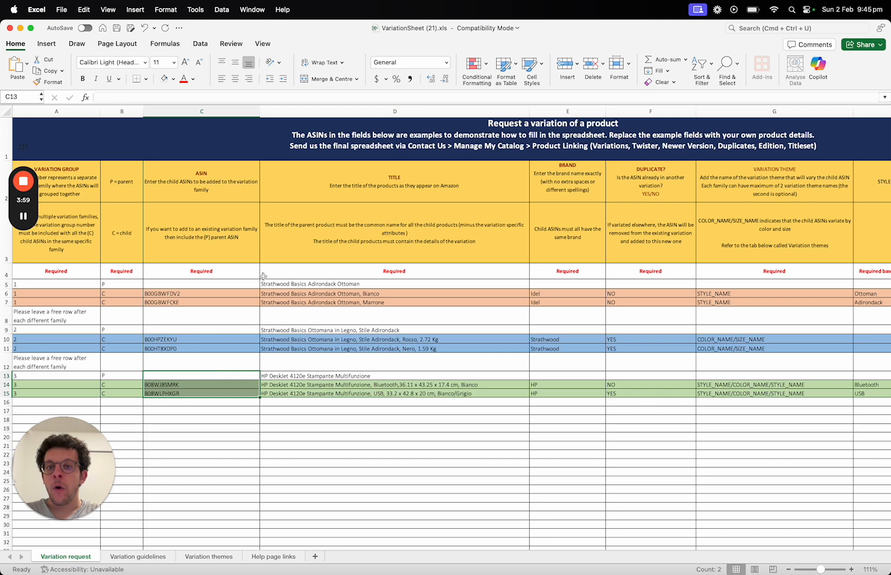
Step: Compare the parent and child product titles in the Strathwood and HP DeskJet example families
drag(223, 301, 368, 275)
click(287, 349)
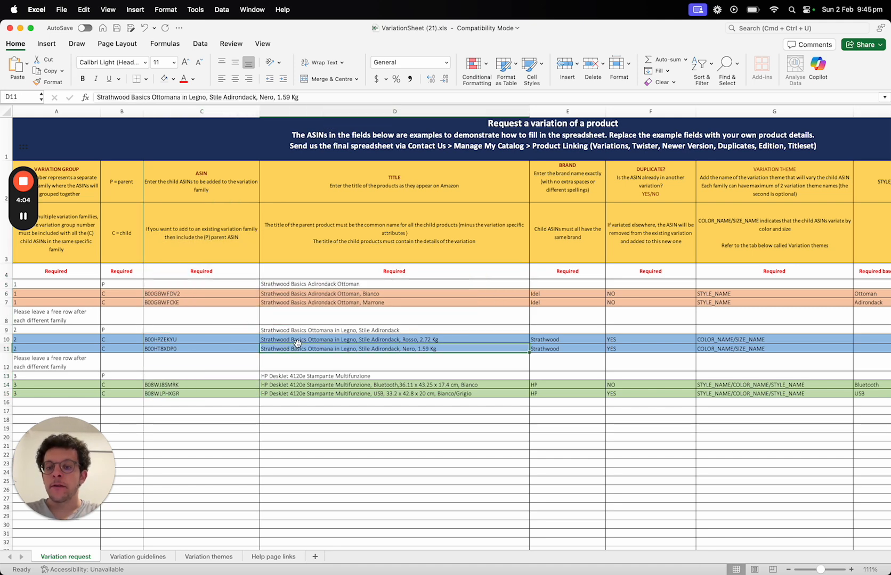
click(285, 385)
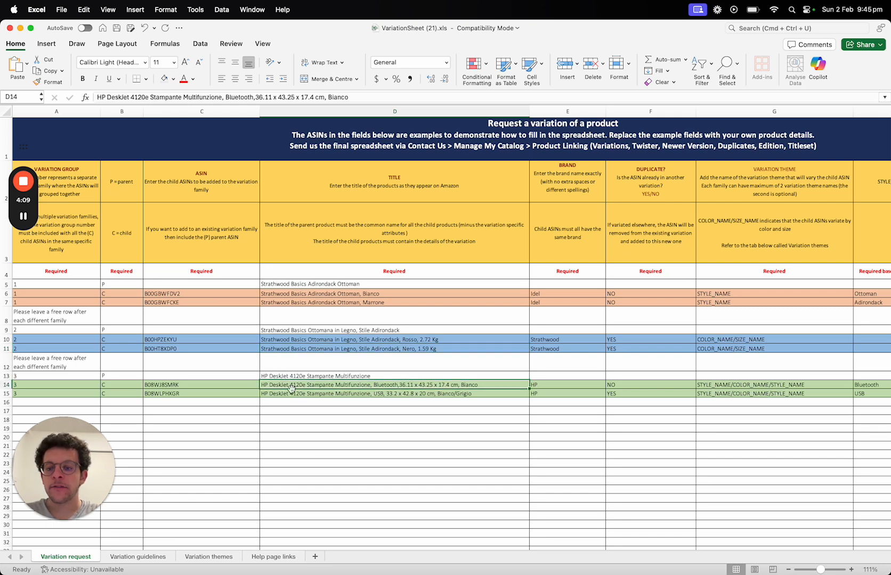
click(285, 330)
mouse_move(284, 331)
mouse_down()
mouse_move(326, 340)
mouse_move(289, 342)
mouse_up()
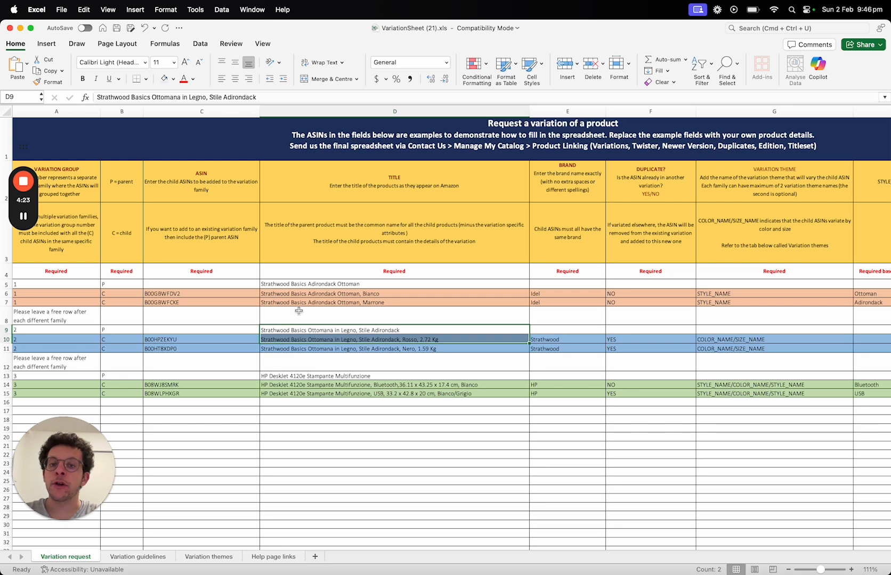
click(264, 376)
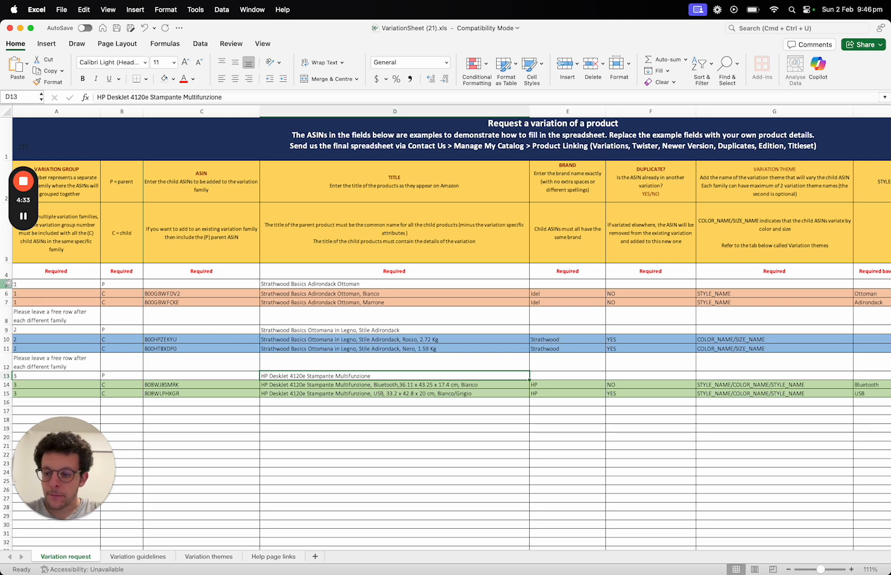
Step: Examine the first variation family in rows 5 to 8, including its group numbers, parent/child codes, ASINs and titles
drag(8, 283, 6, 319)
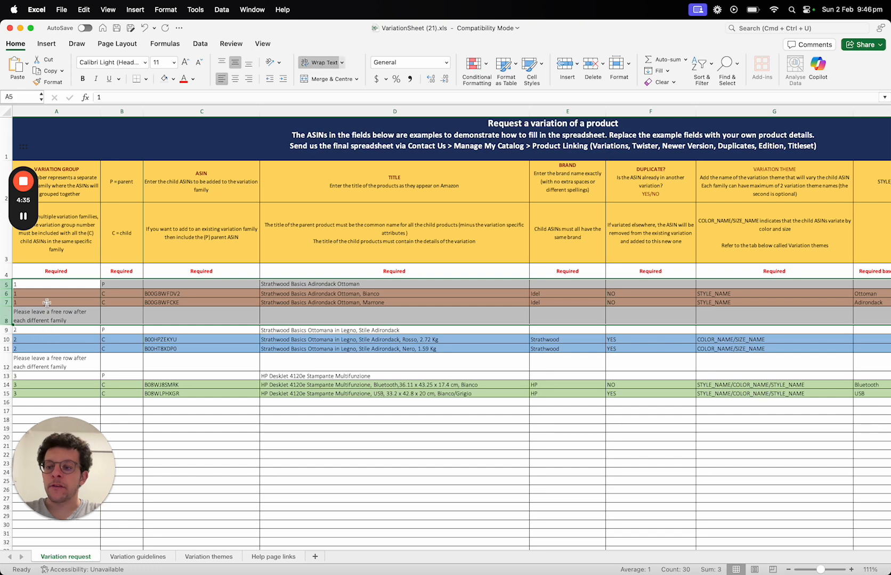
click(47, 303)
scroll(46, 303, up, 2)
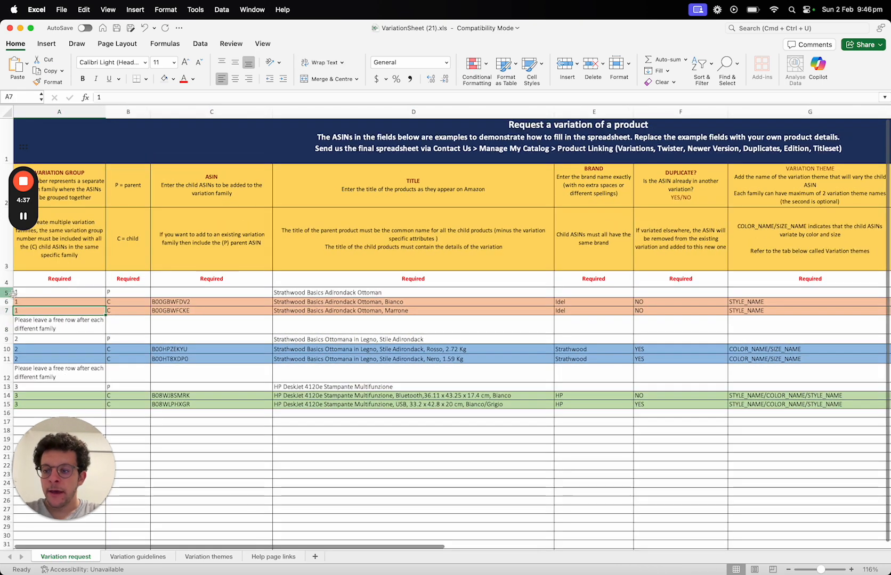
click(6, 301)
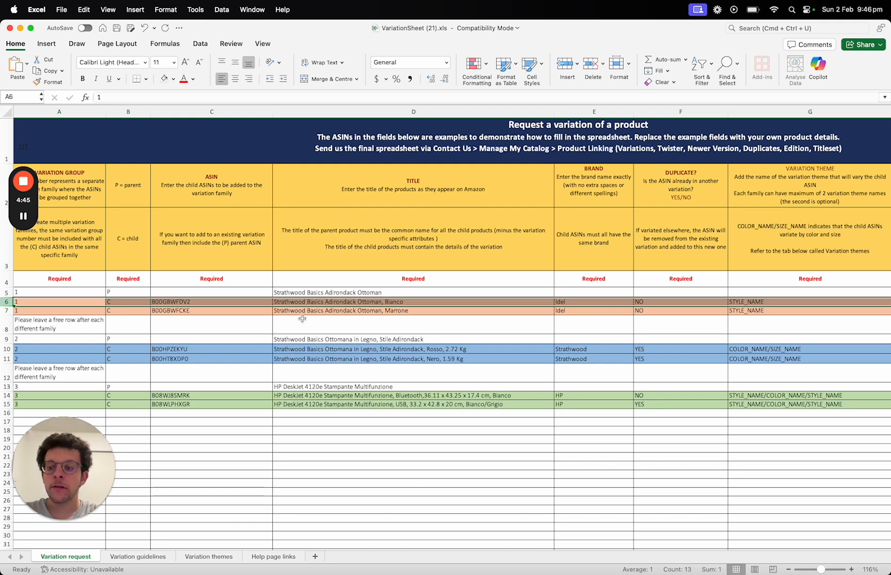
click(162, 296)
click(164, 302)
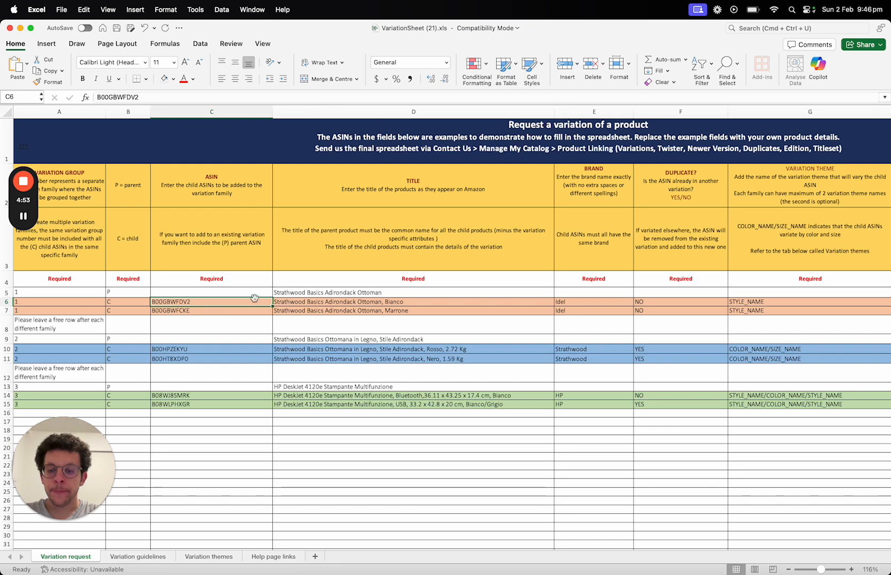
double_click(337, 302)
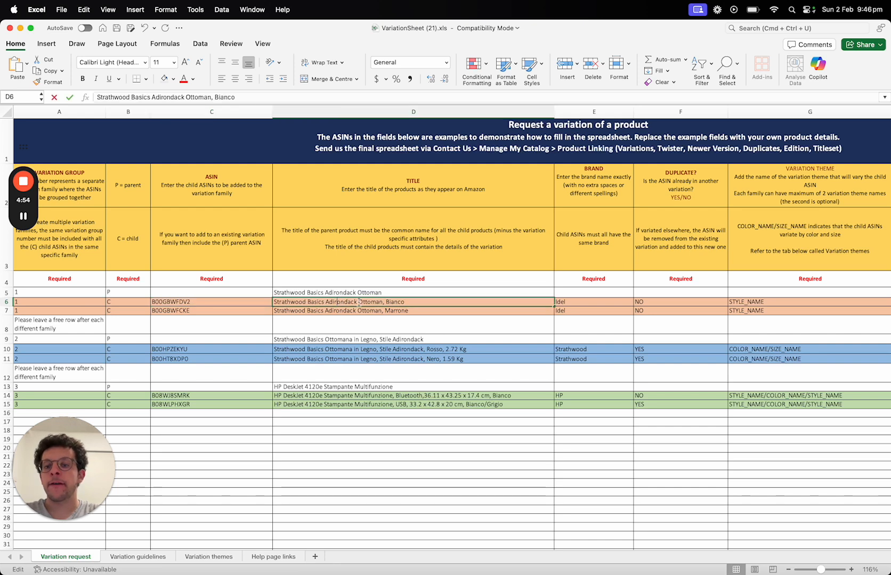
click(396, 311)
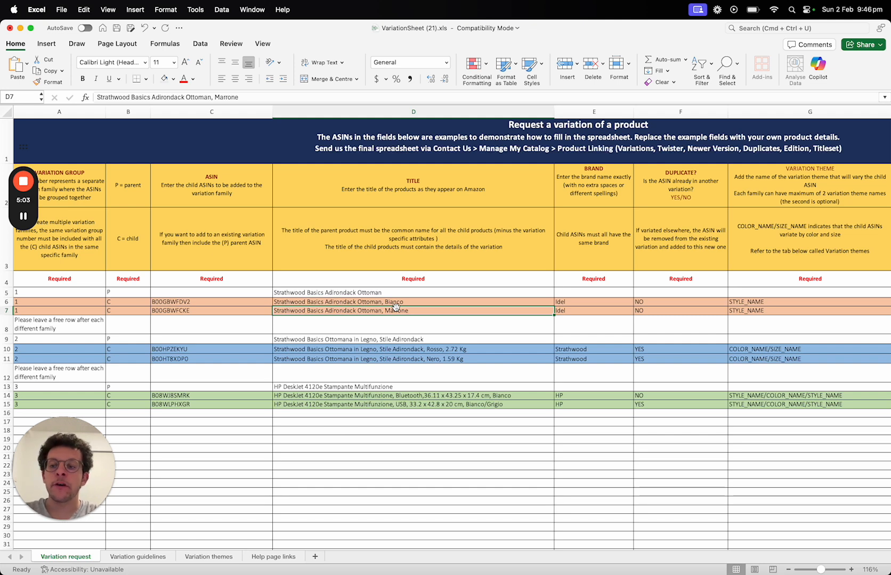
click(219, 319)
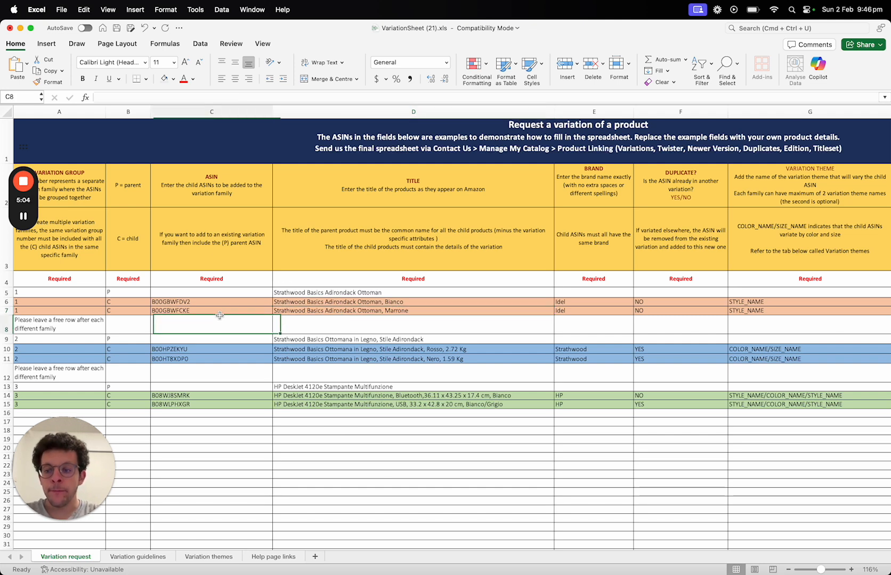
click(131, 299)
click(128, 292)
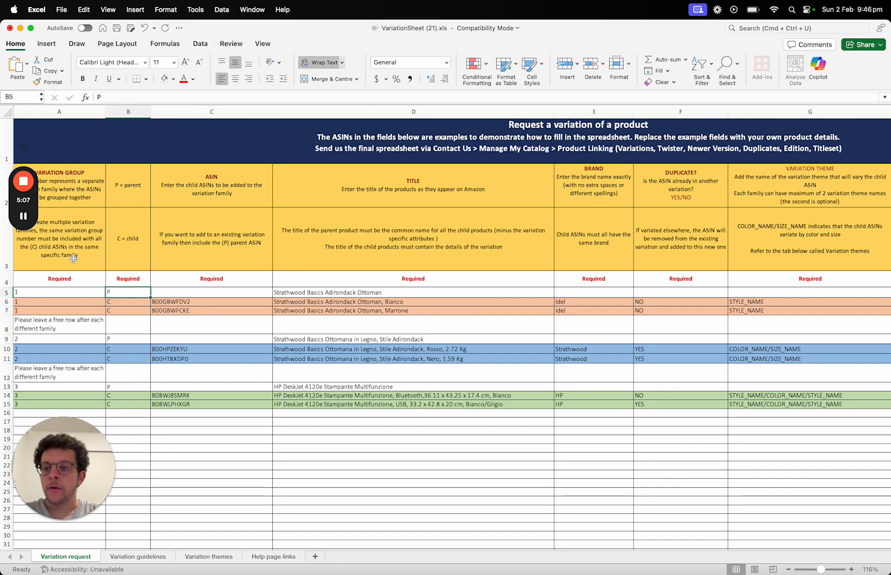
click(122, 302)
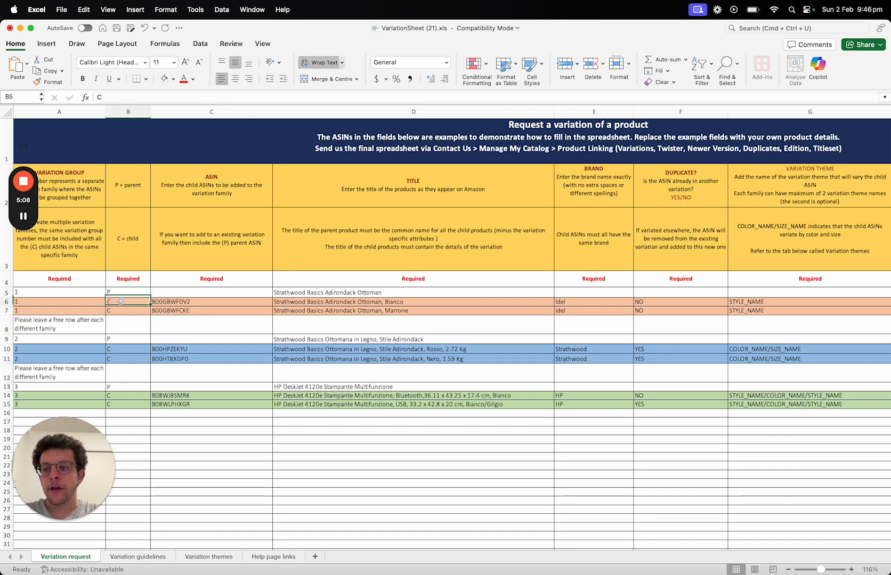
Step: Clear the contents of rows 8 to 17, removing the second and third example families
click(9, 324)
drag(9, 324, 10, 422)
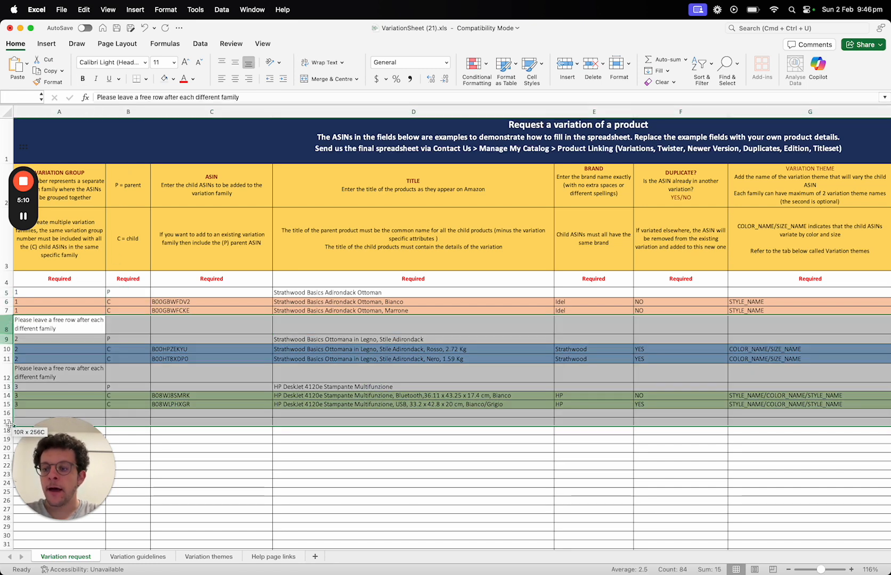
right_click(9, 388)
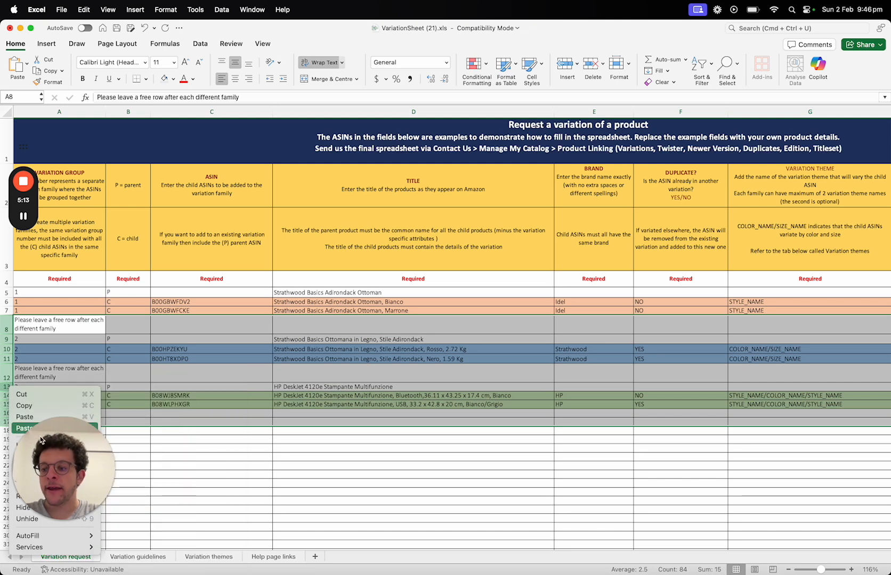
drag(40, 436, 112, 441)
right_click(9, 334)
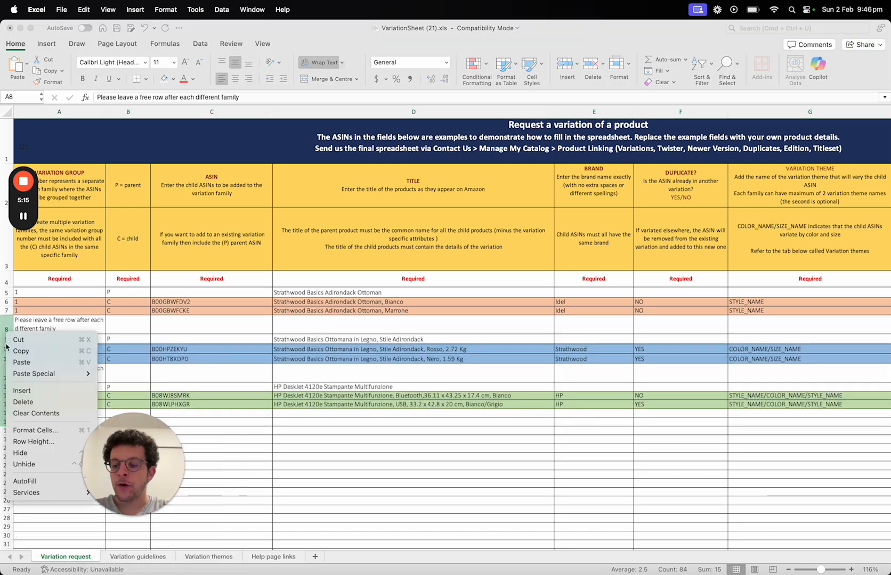
click(37, 414)
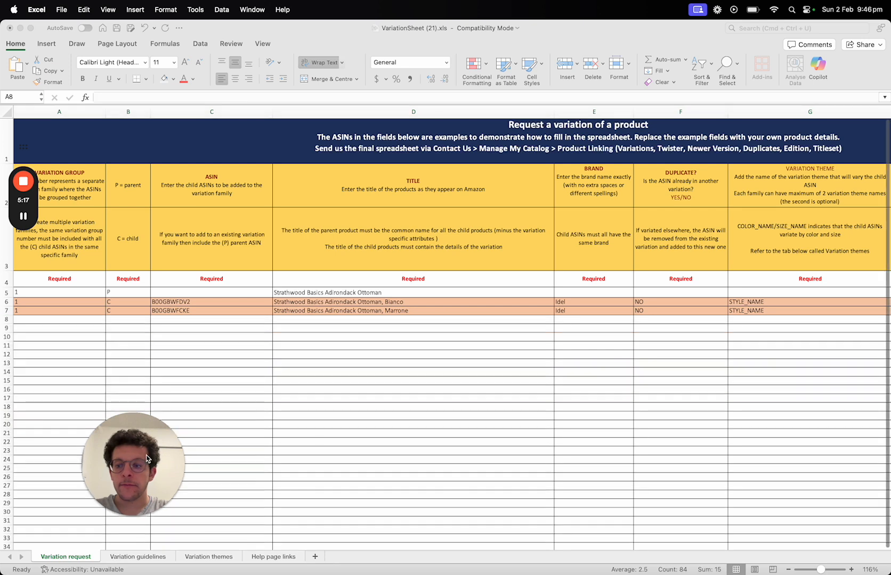
drag(152, 452, 93, 428)
Step: Copy variation group number 1 from A7 into A8 to add another row to the first family
click(121, 299)
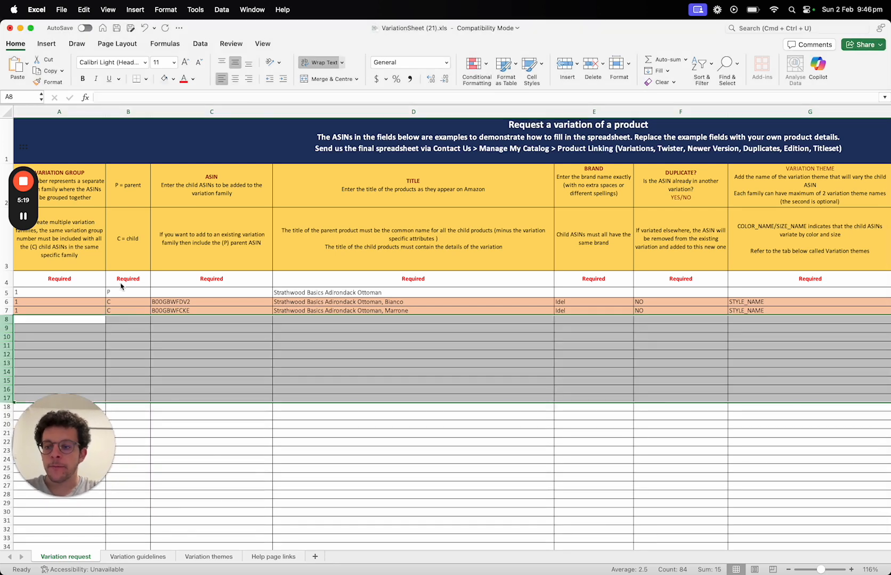
click(98, 302)
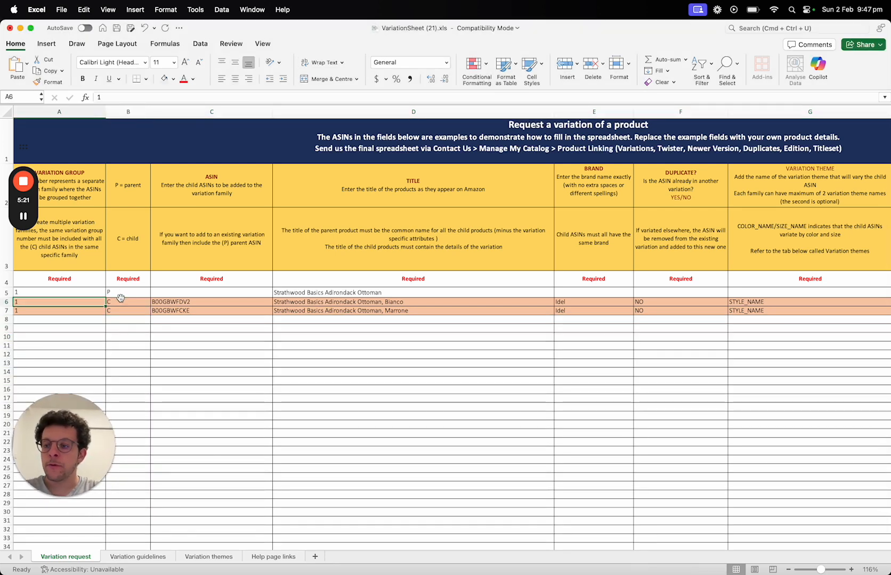
key(Down)
key(super+c)
key(Down)
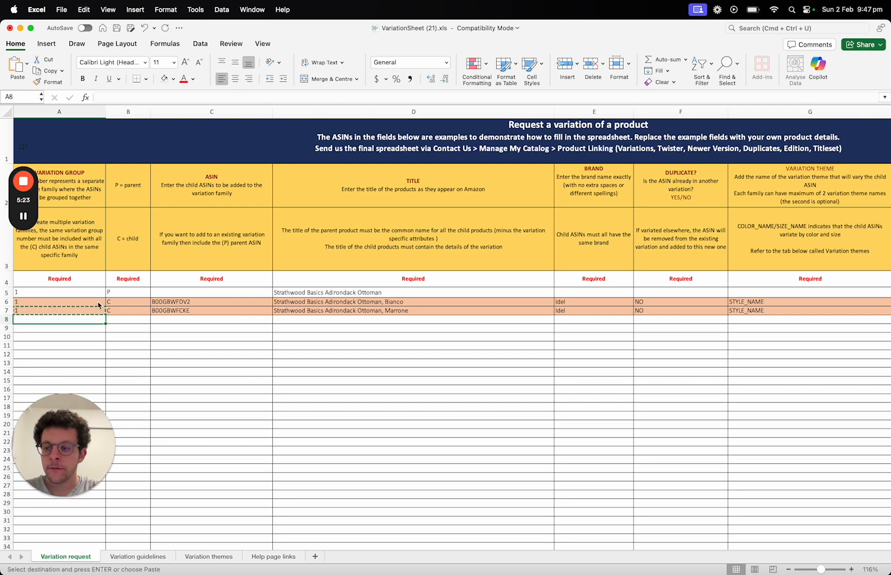
key(super+v)
key(Right)
drag(98, 305, 77, 318)
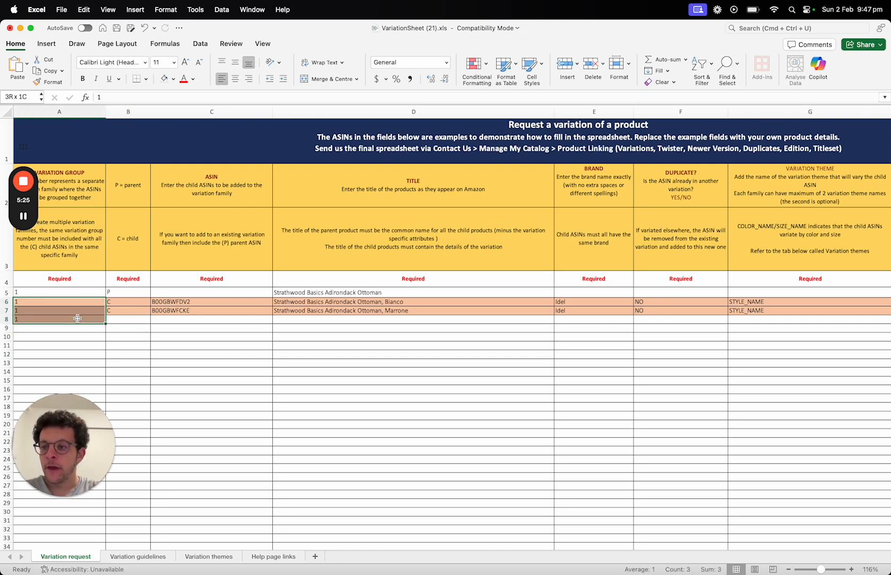
Step: Mark row 8 as a child by copying the C code from B6 into B8
key(Right)
key(super+c)
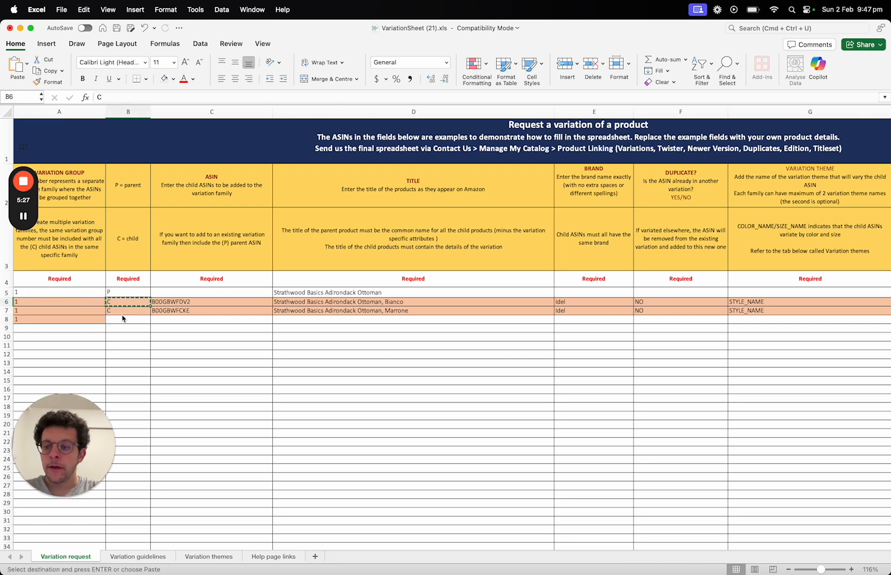
key(Down)
key(Down)
key(Return)
key(Right)
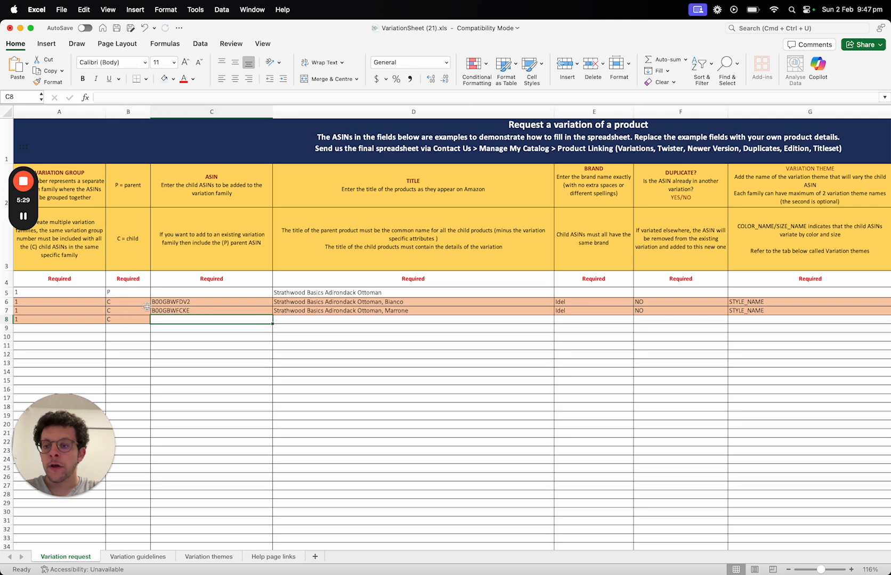
Step: Enter the sample ASIN B00XSDASDSA for the new child product in C8
key(Up)
key(Down)
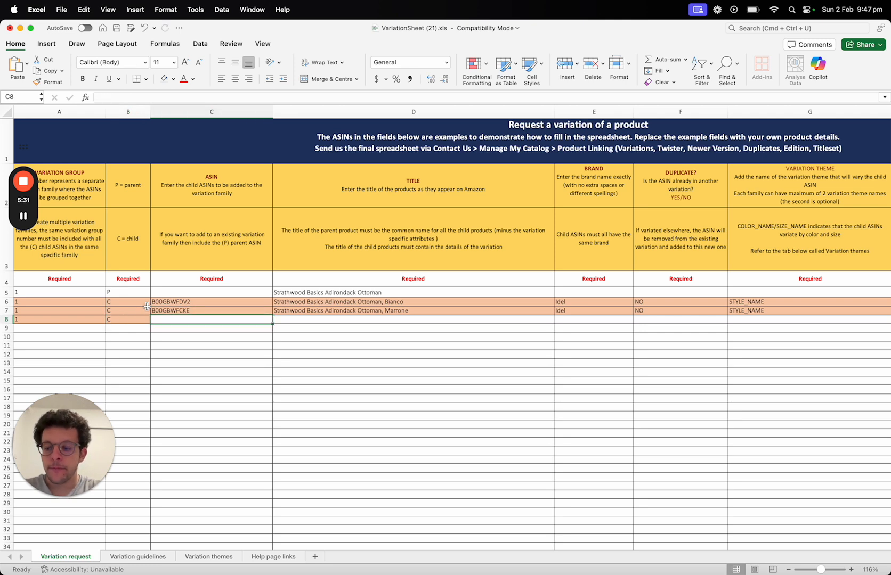
text(B0)
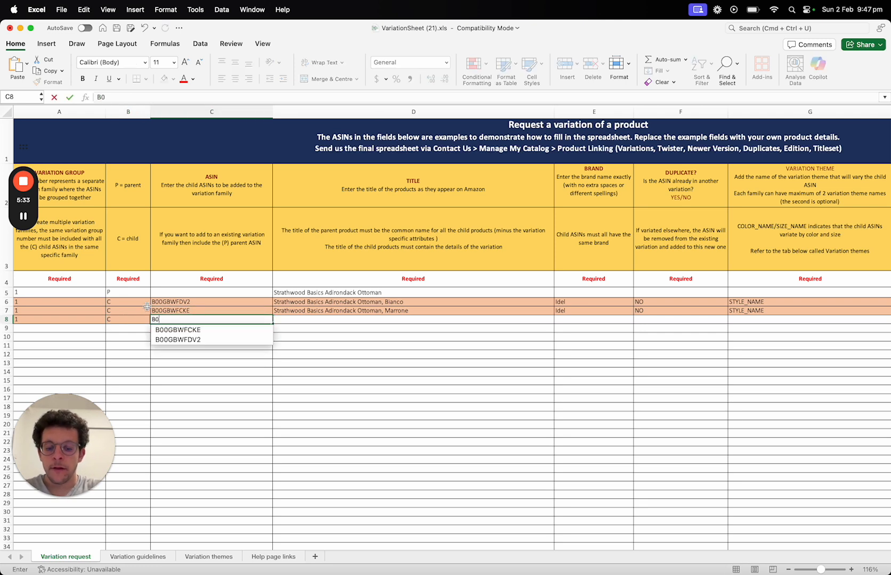
text(0XSDASDSA)
key(Return)
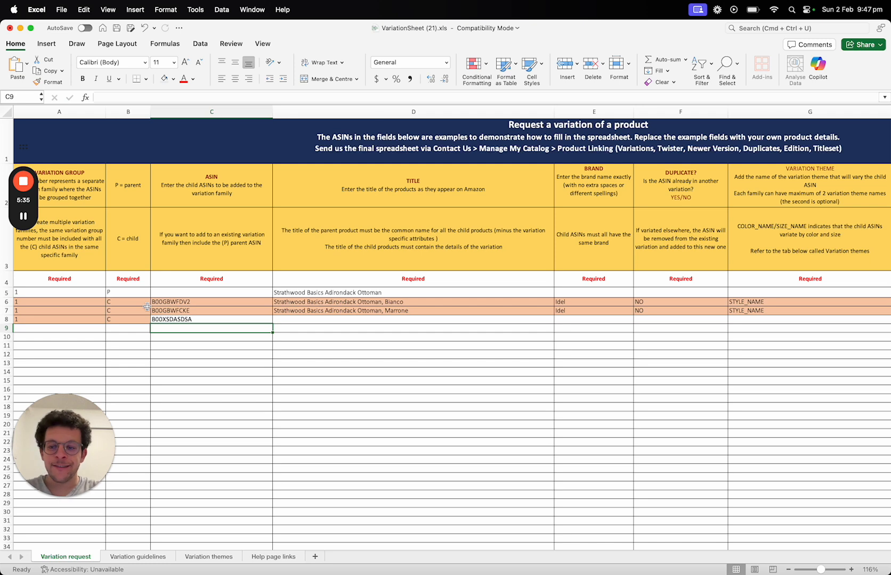
Step: Copy the Marrone child title from D7 into D8 for the new child product
key(Up)
key(Right)
key(Up)
key(Left)
key(Down)
key(Right)
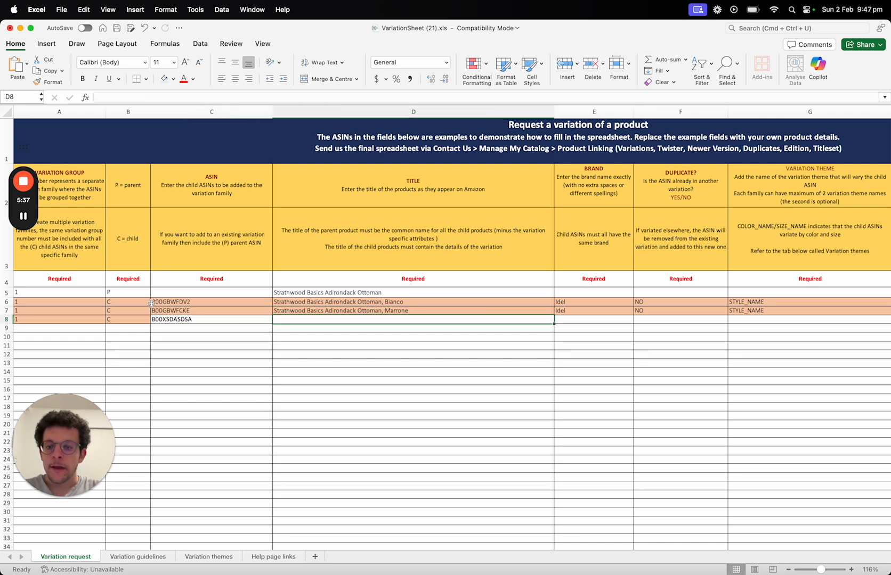
key(Up)
key(super+c)
key(Down)
key(super+v)
key(Escape)
click(402, 327)
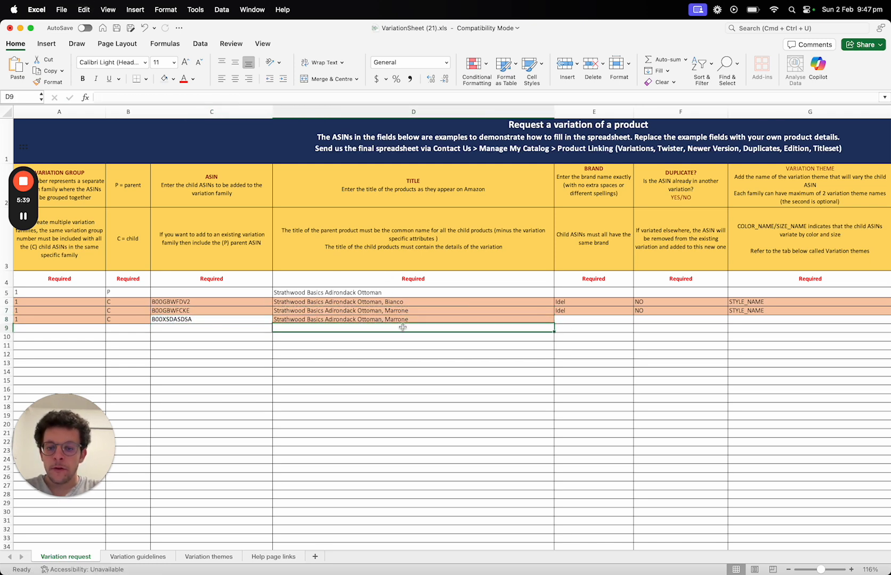
Step: Change the end of the title in D8 so it reads "Strathwood Basics Adirondack Ottoman, blue"
double_click(403, 319)
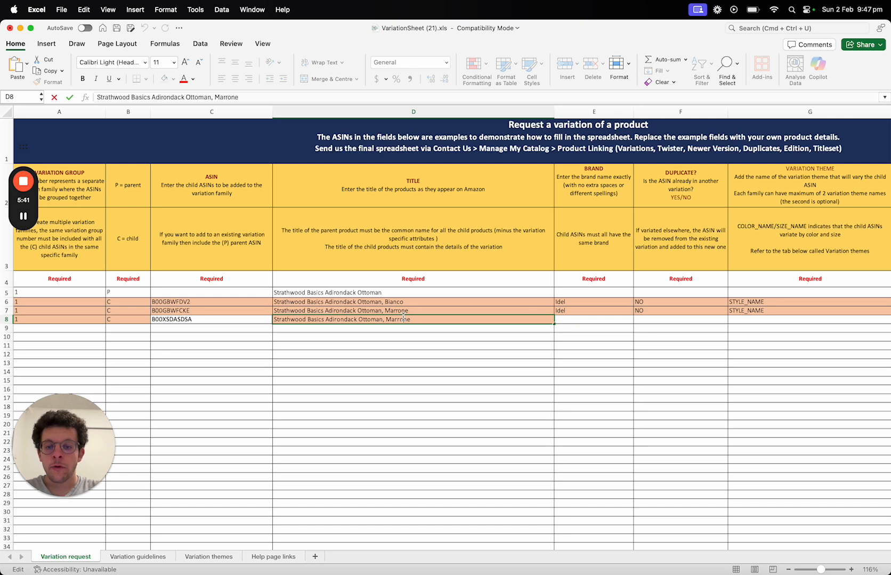
key(super+a)
text(bl)
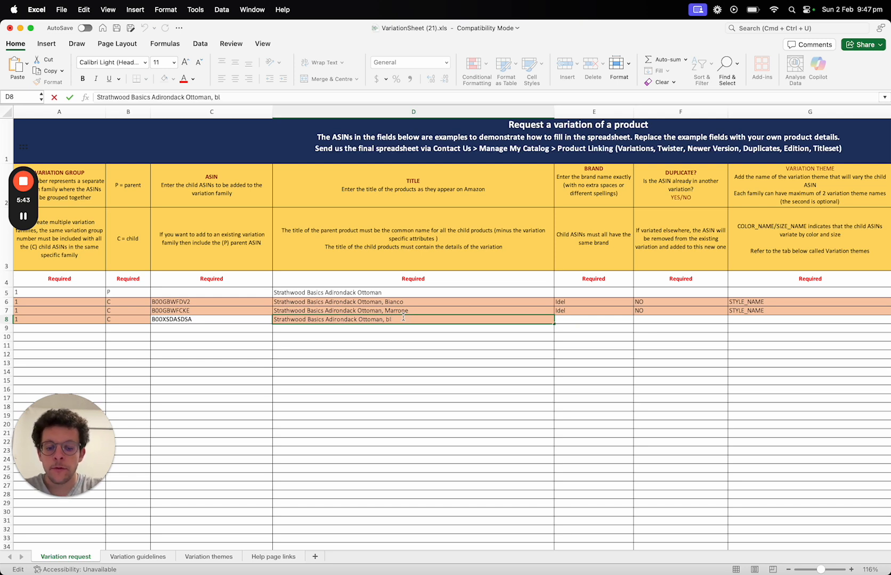
key(Return)
click(403, 318)
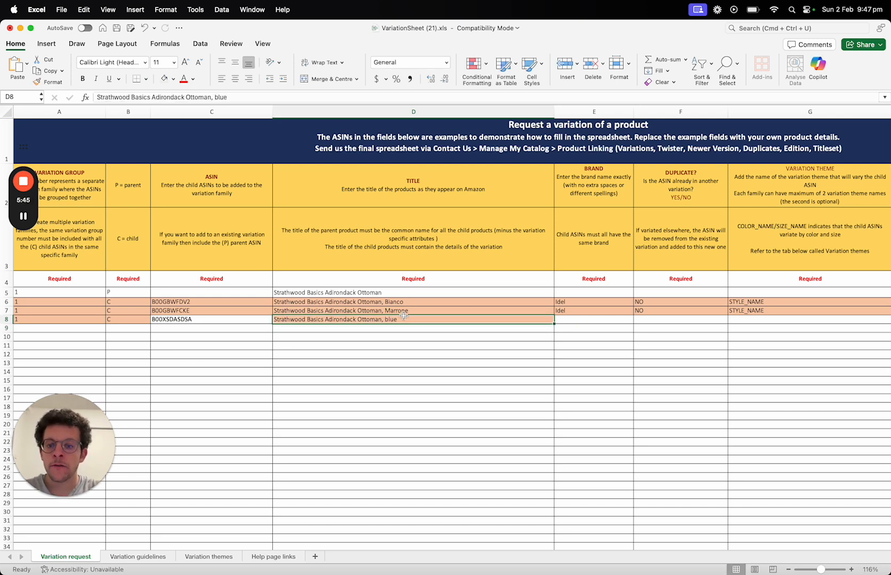
Step: Examine the child ASINs in column C, comparing the entries in C7 and C8
click(403, 314)
click(261, 308)
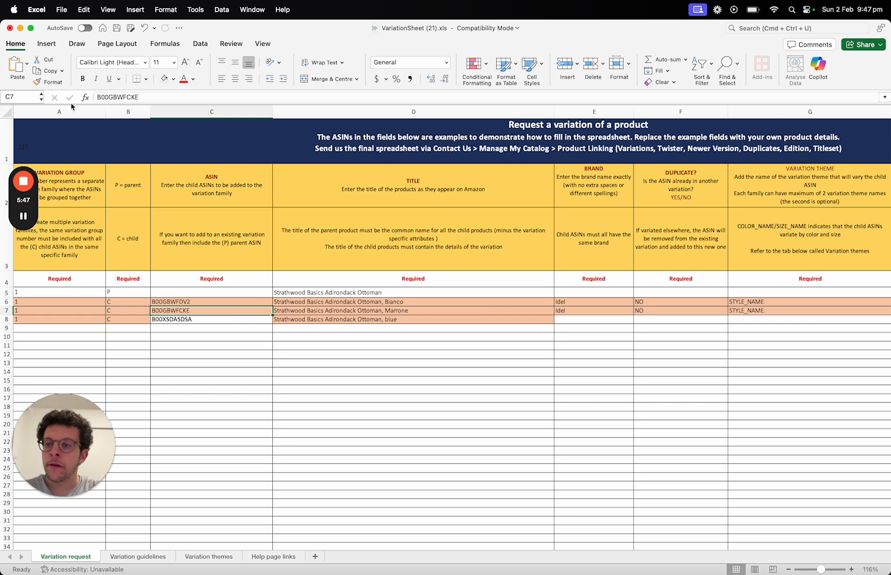
key(Down)
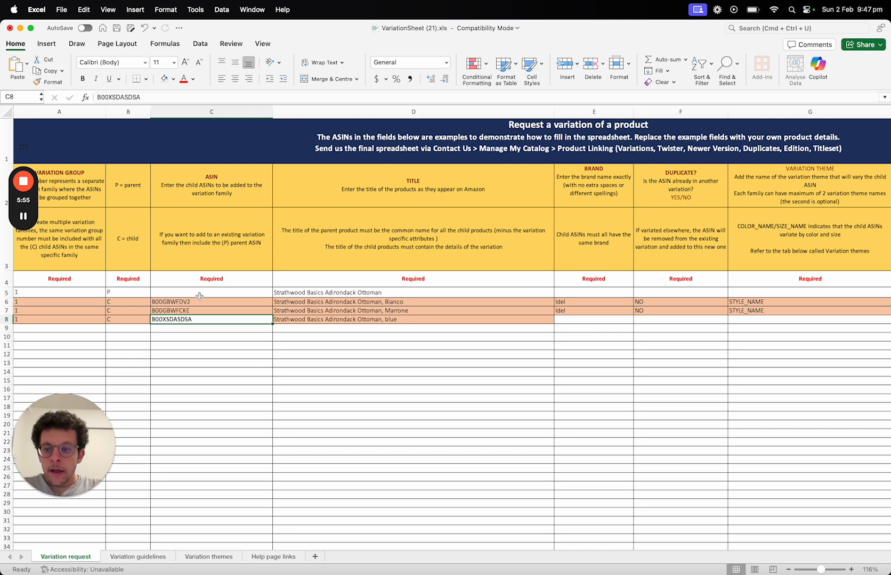
key(Up)
key(Down)
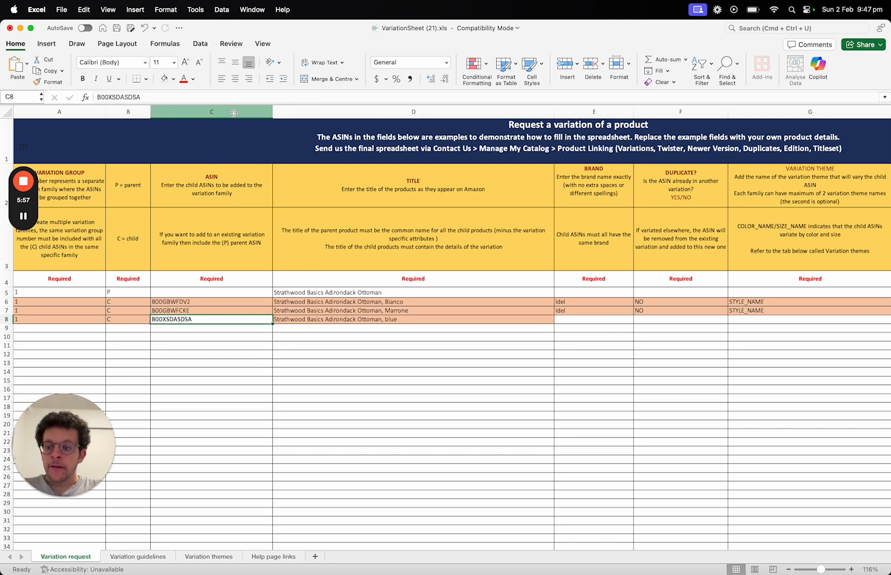
click(231, 117)
click(220, 327)
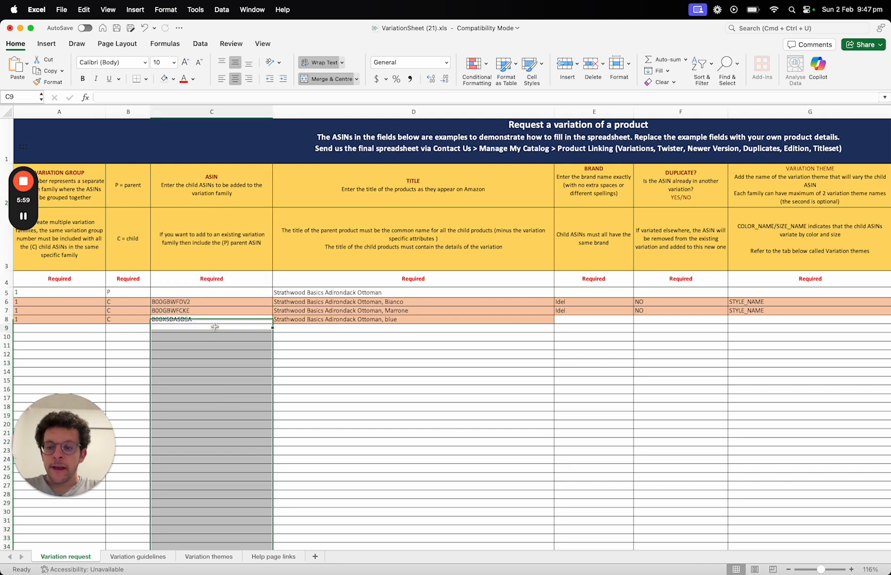
key(Right)
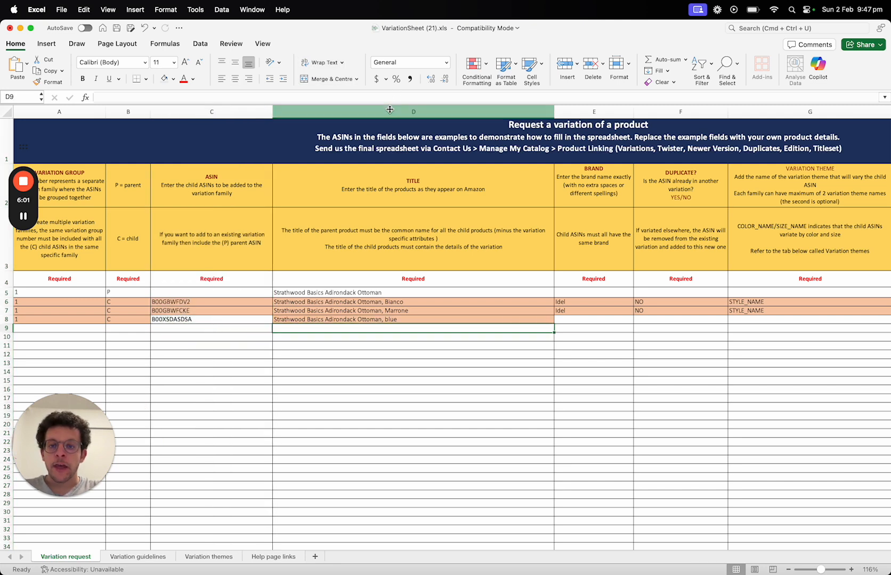
Step: Examine the Title column's instructions, the child titles in D7 and D8, and the parent row 5 with its title
click(390, 109)
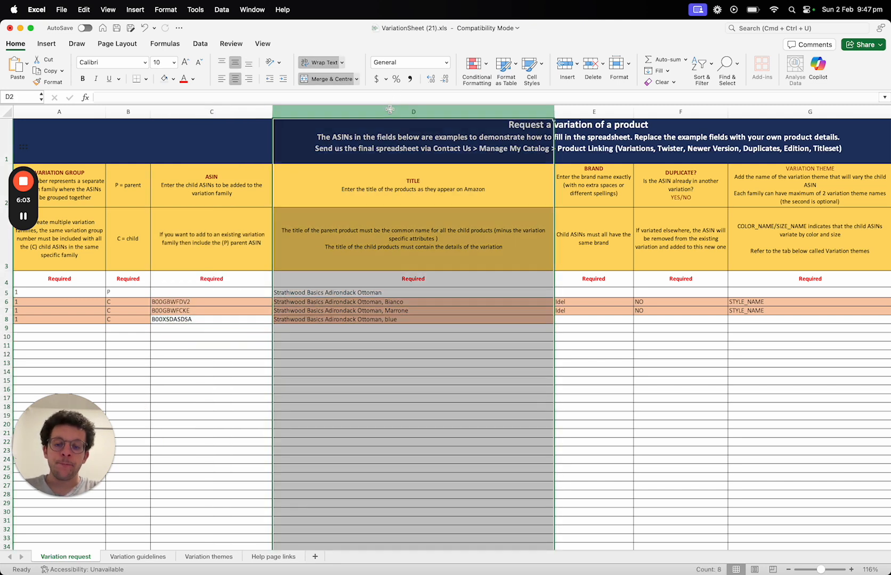
click(370, 241)
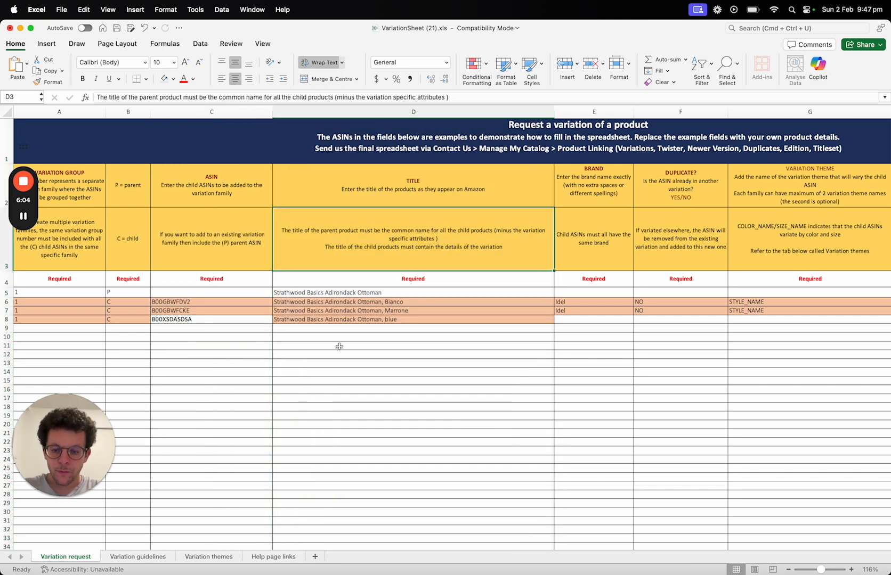
click(354, 313)
click(355, 318)
click(357, 311)
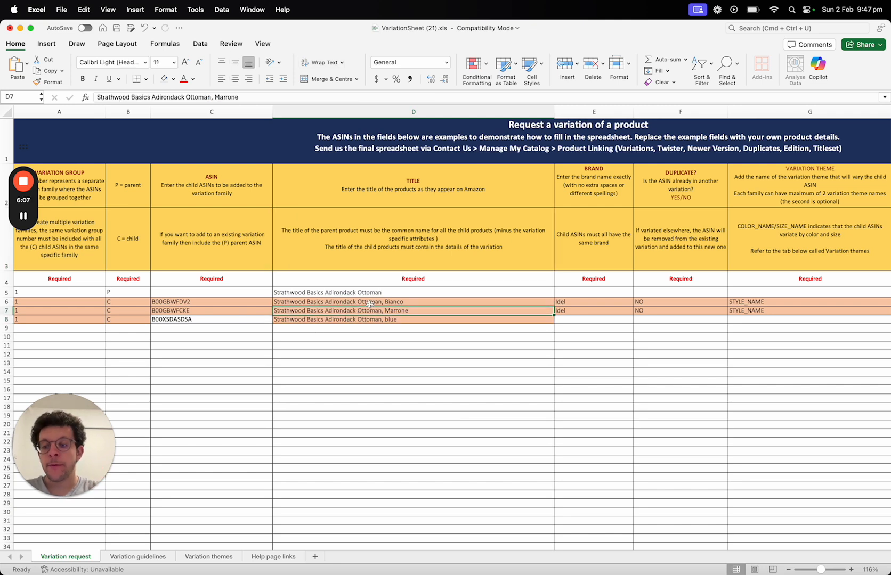
double_click(408, 318)
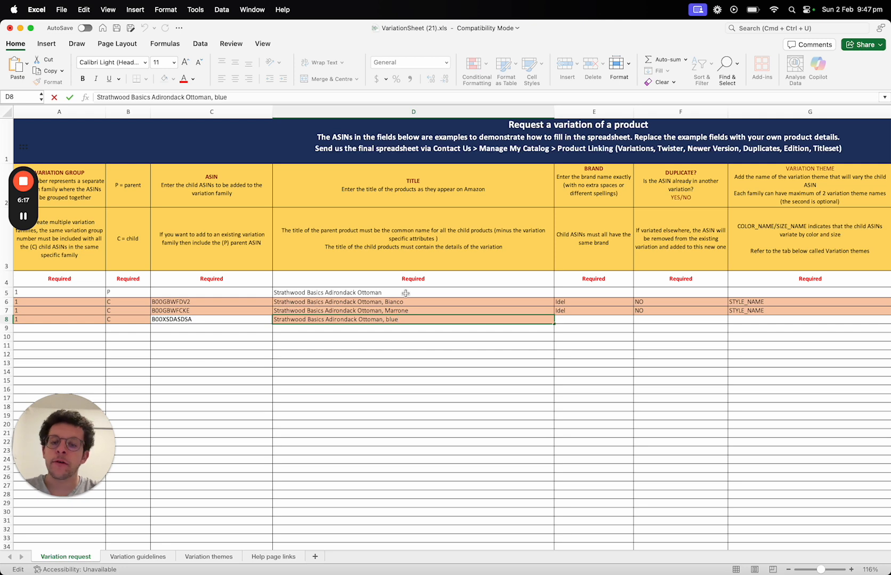
key(Escape)
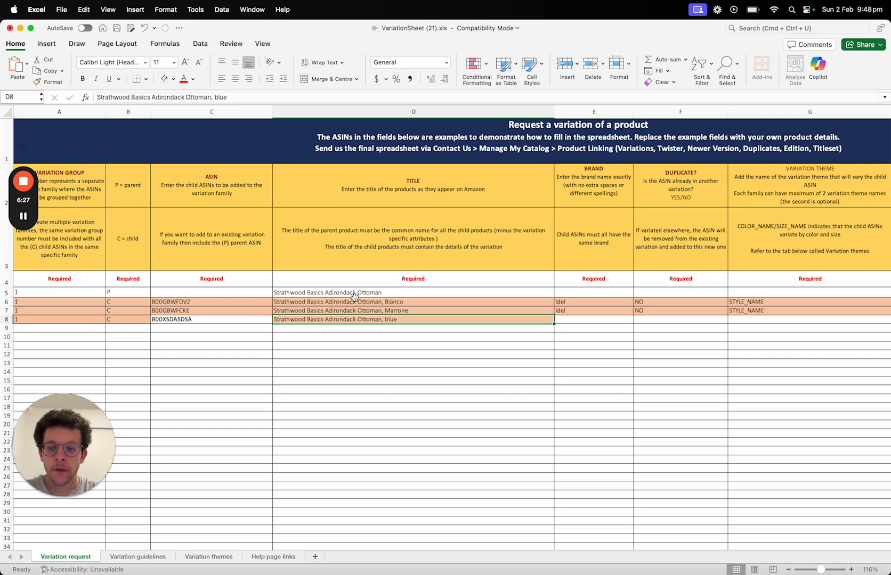
click(354, 293)
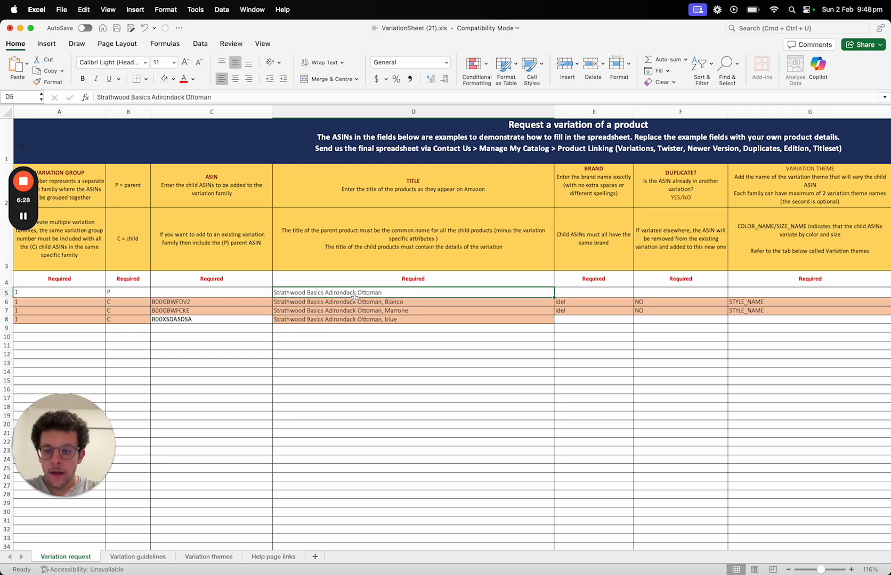
click(12, 293)
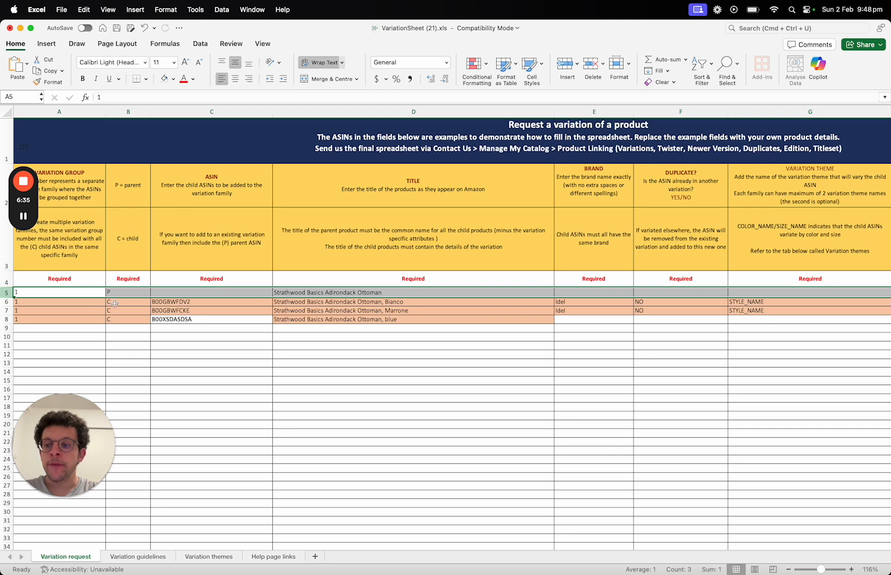
Step: Enter the placeholder XXXXXX as the parent ASIN in C5, and clear the cell again
click(181, 328)
key(Up)
key(Up)
key(Up)
key(Up)
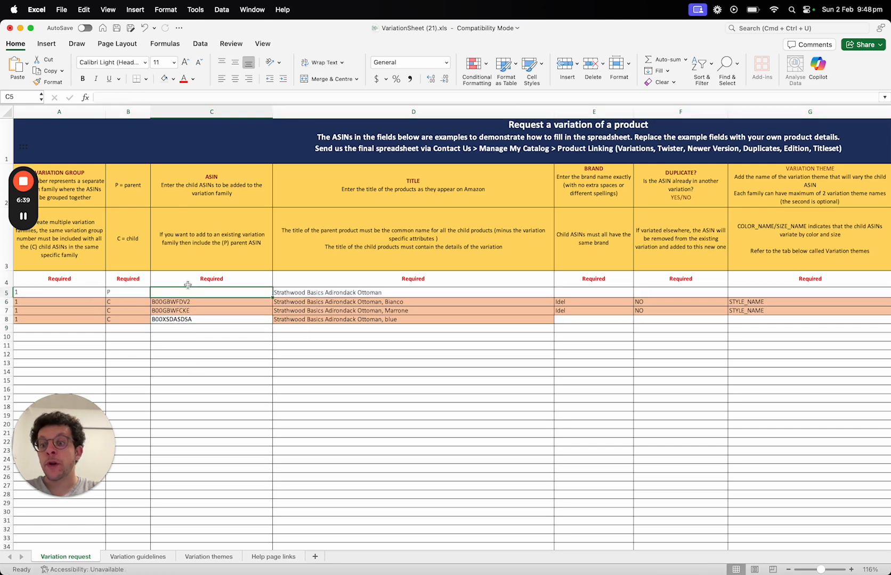
double_click(187, 287)
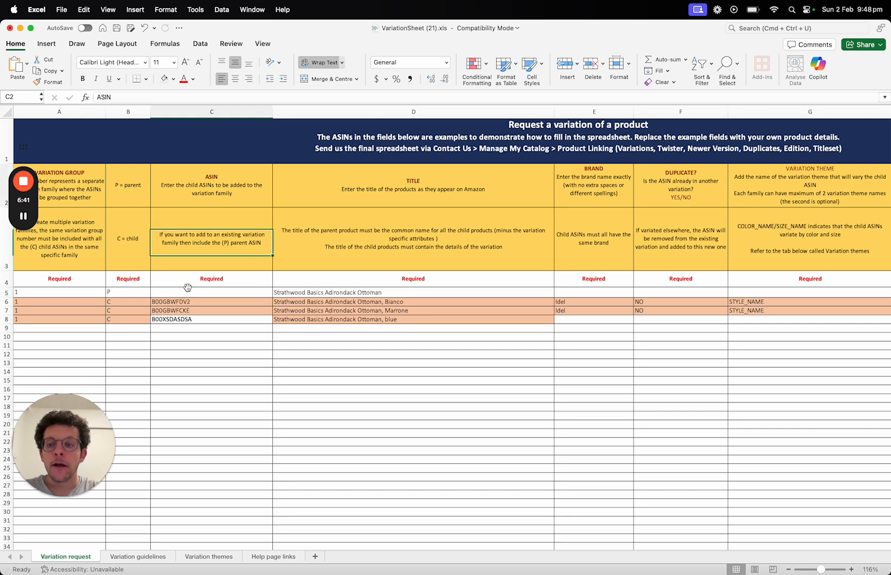
click(188, 289)
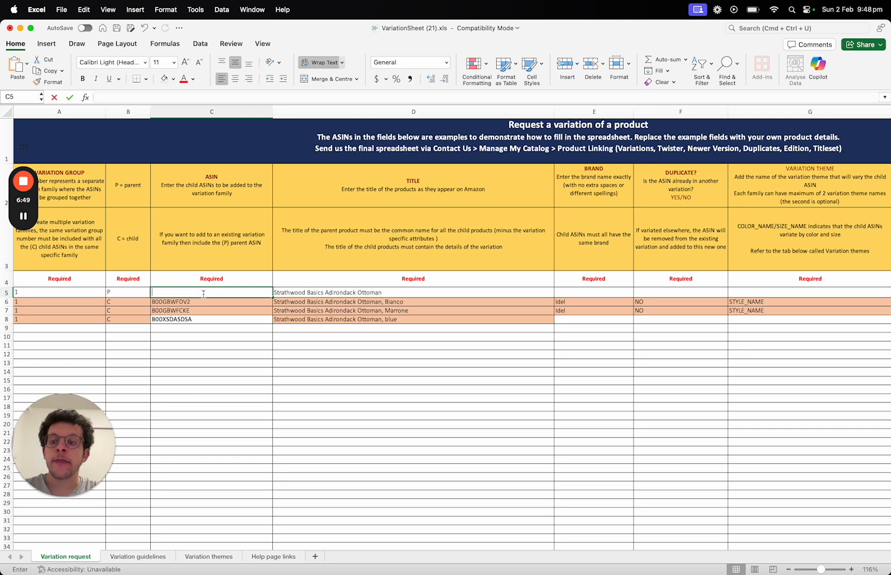
text(XXXXXX)
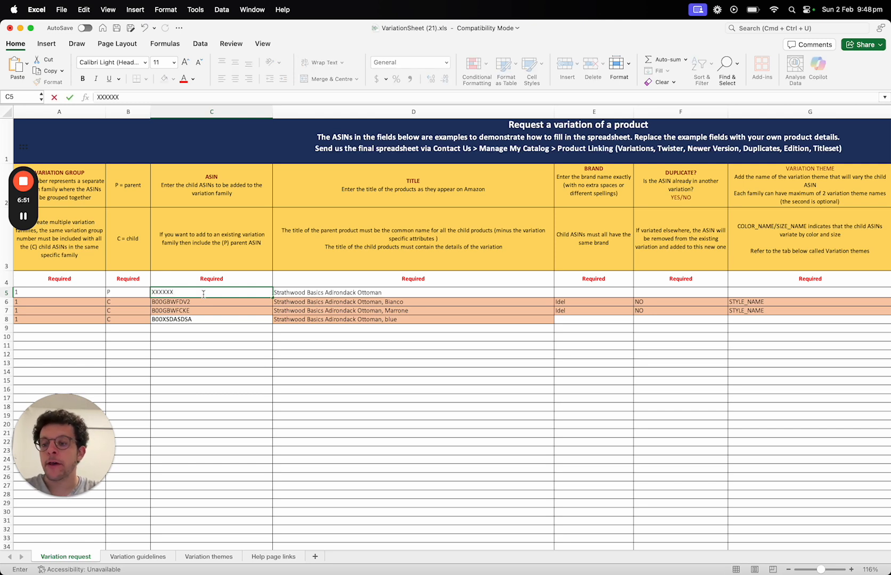
key(Tab)
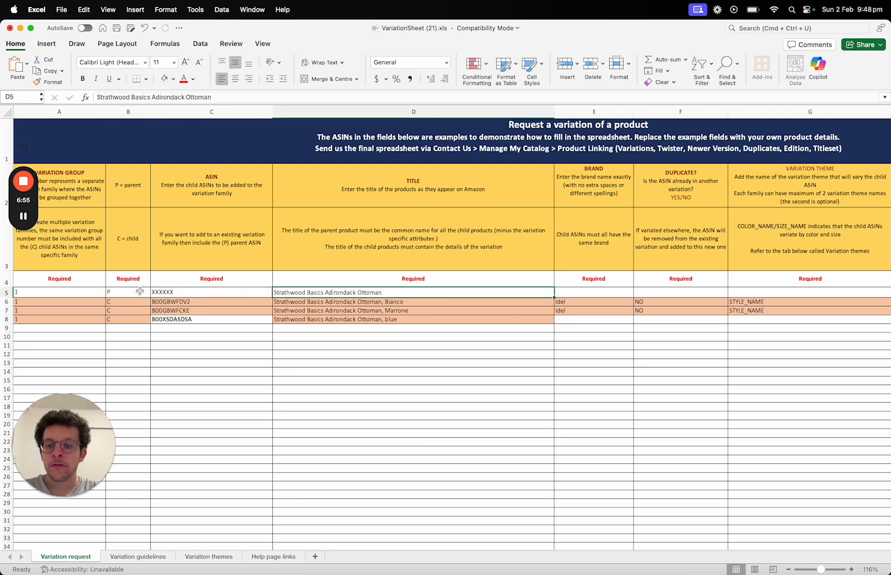
click(192, 291)
key(BackSpace)
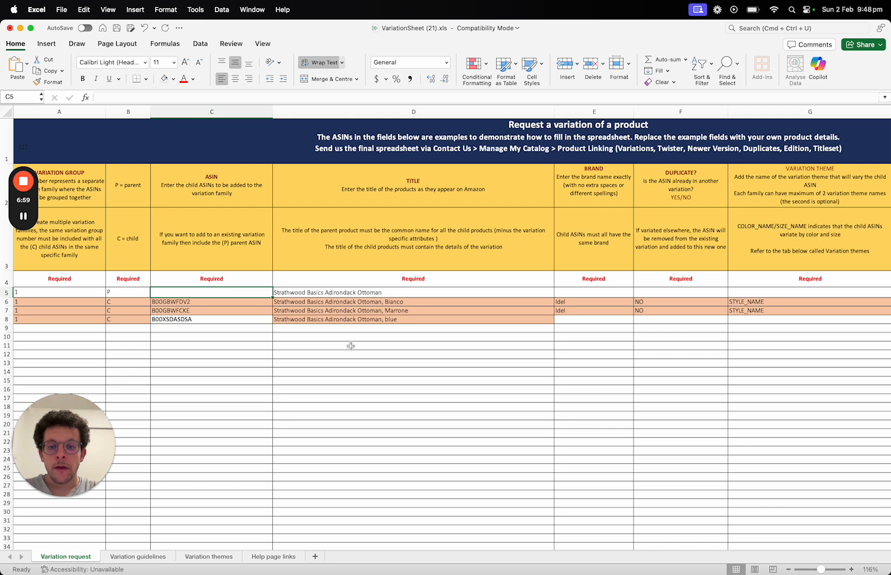
Step: Examine the wording of the parent title in D5 against the child title below it
key(Right)
double_click(380, 292)
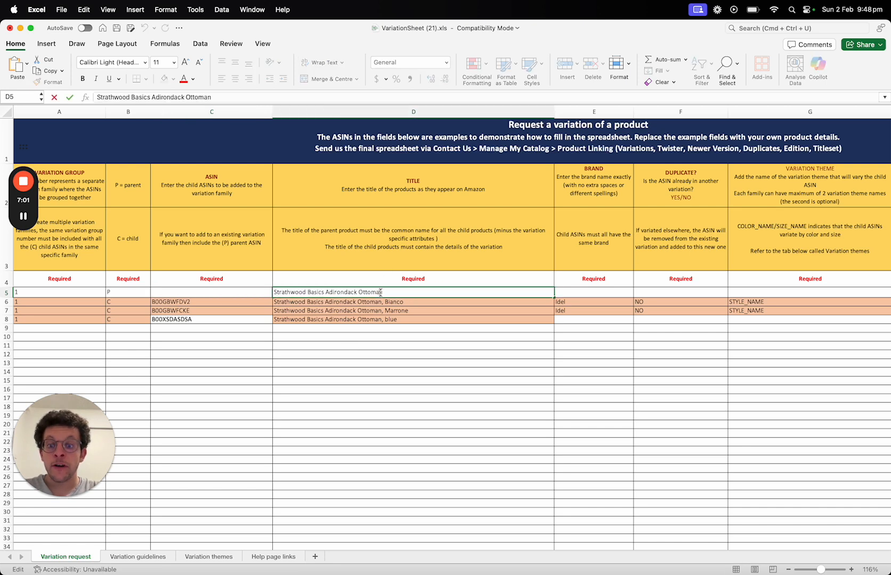
double_click(384, 292)
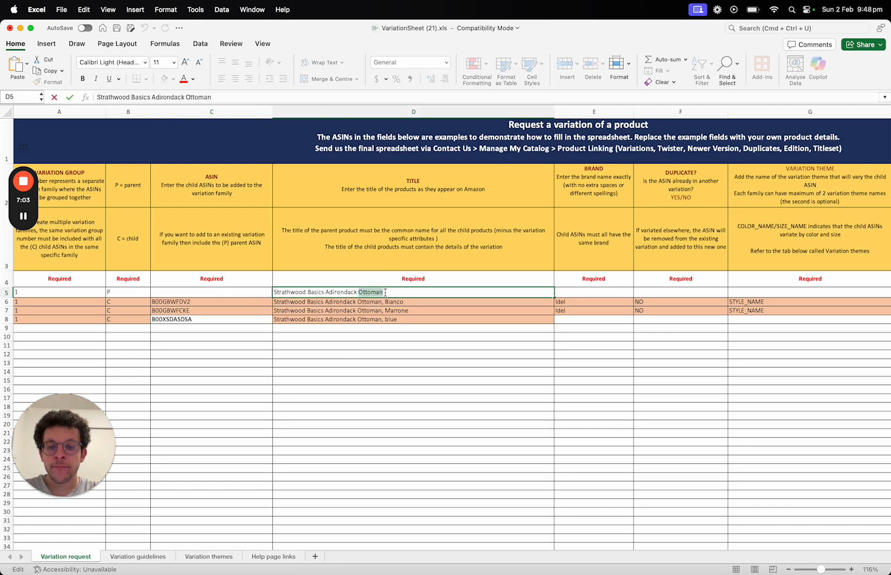
click(380, 304)
click(389, 294)
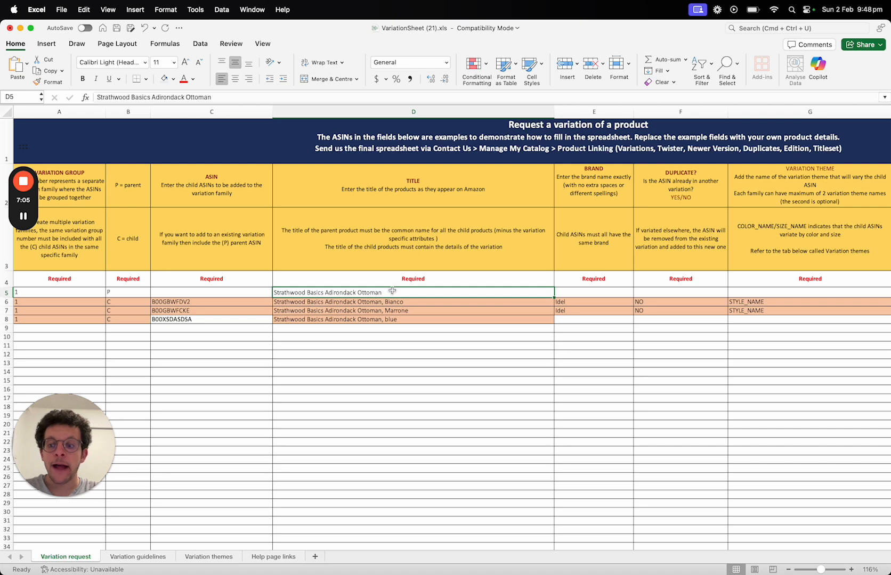
double_click(393, 292)
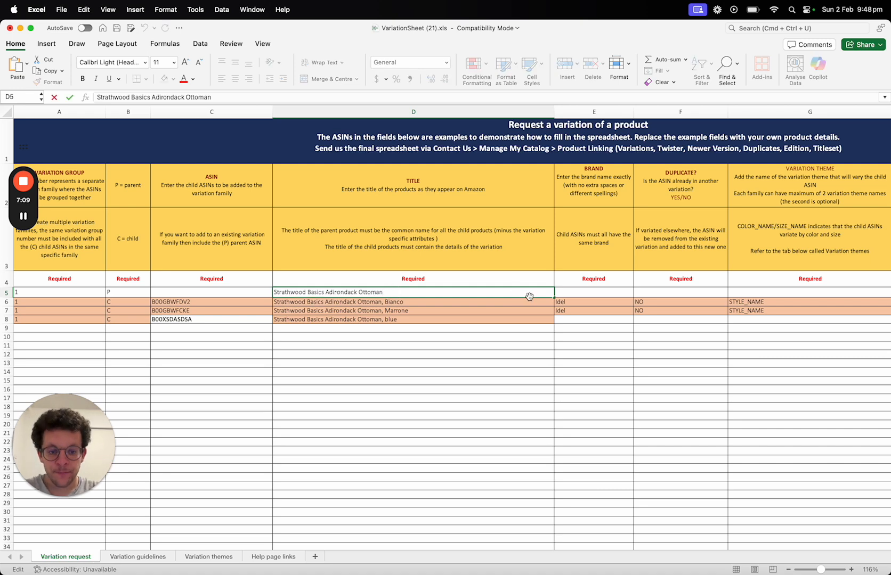
Step: Copy the brand Idel from E7 into E8 for the new child product
click(572, 310)
key(cmd+c)
click(572, 320)
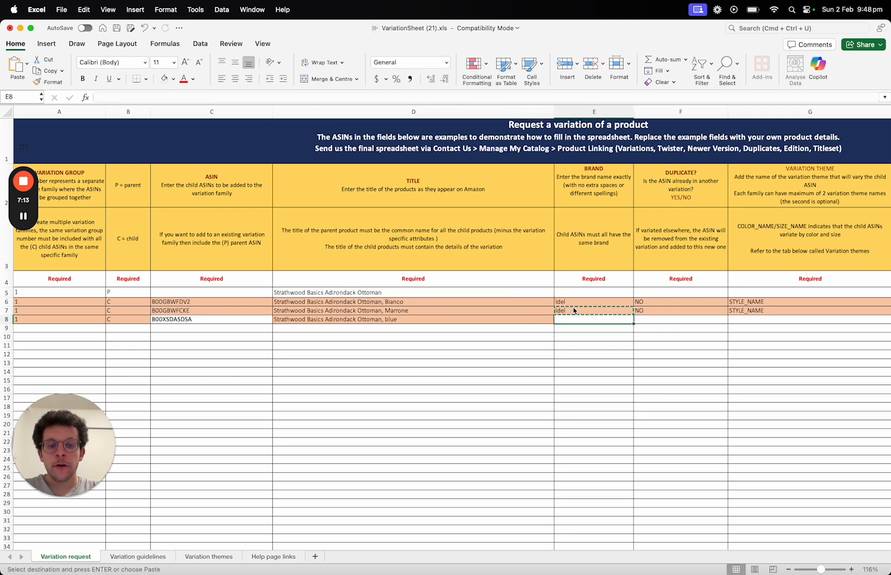
key(cmd+v)
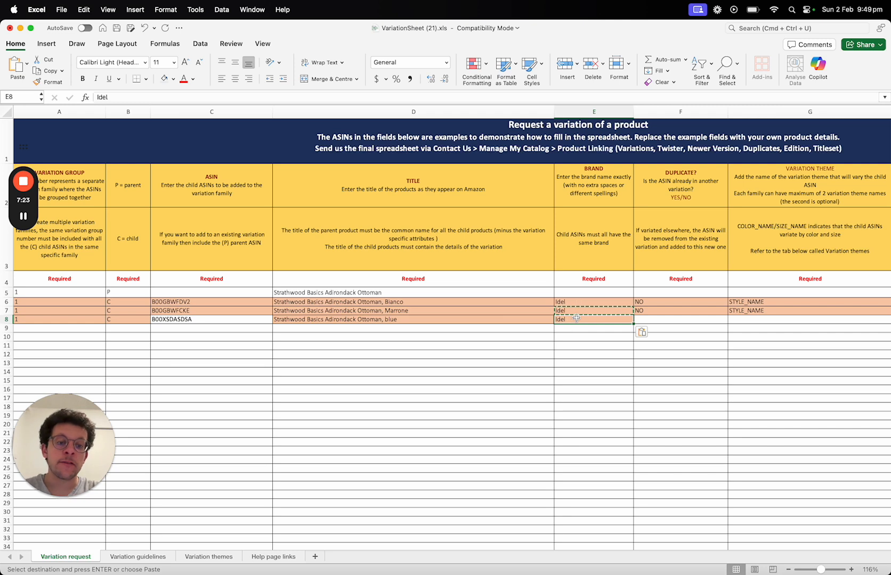
Step: Examine the Duplicate column's value in F7 and its instructions in F2 and F3
key(Up)
key(Right)
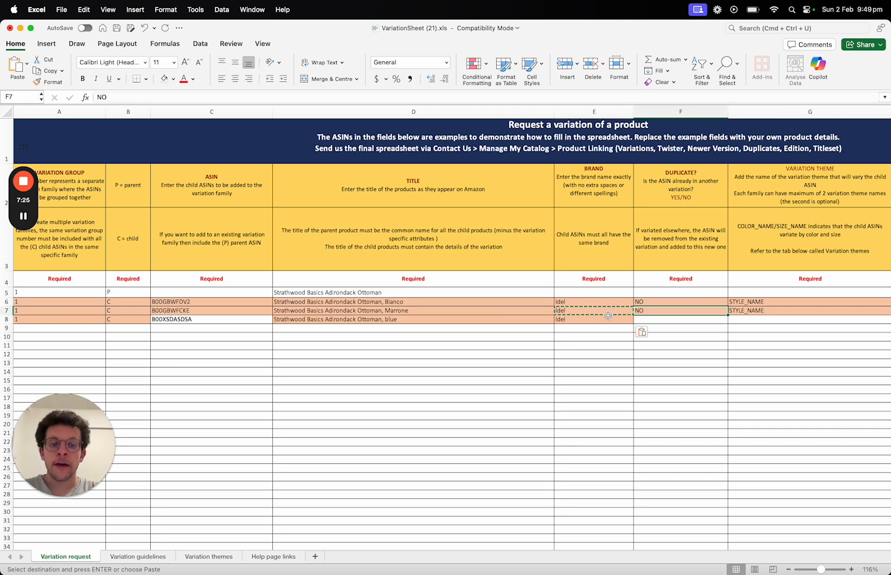
key(Escape)
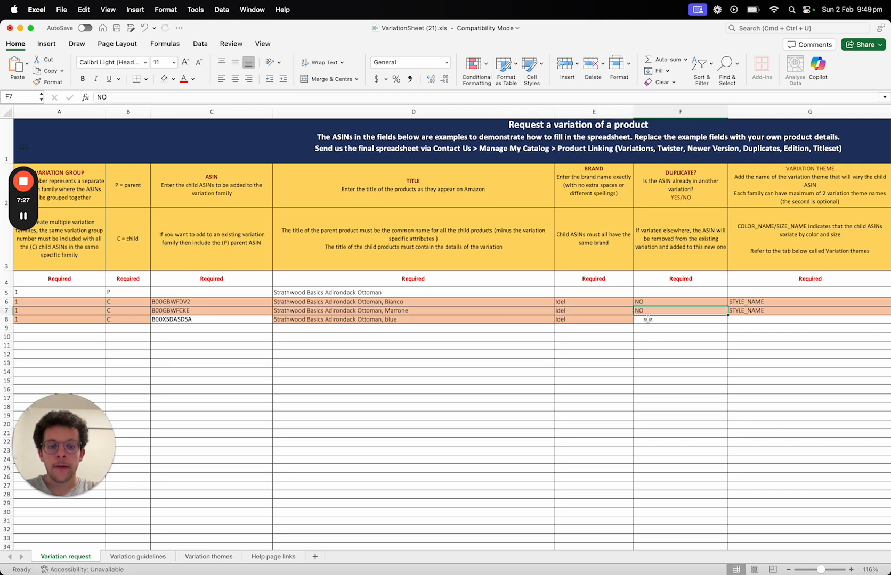
click(645, 319)
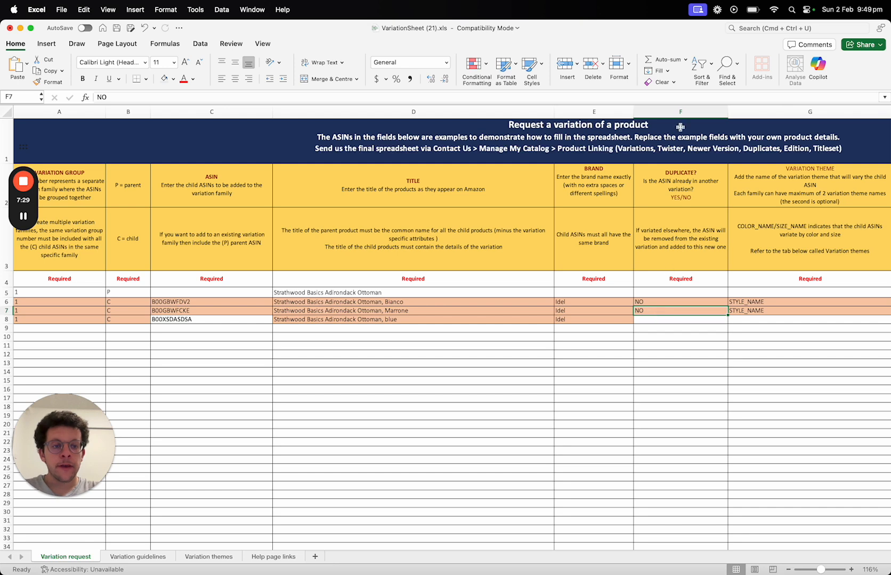
click(661, 201)
key(Down)
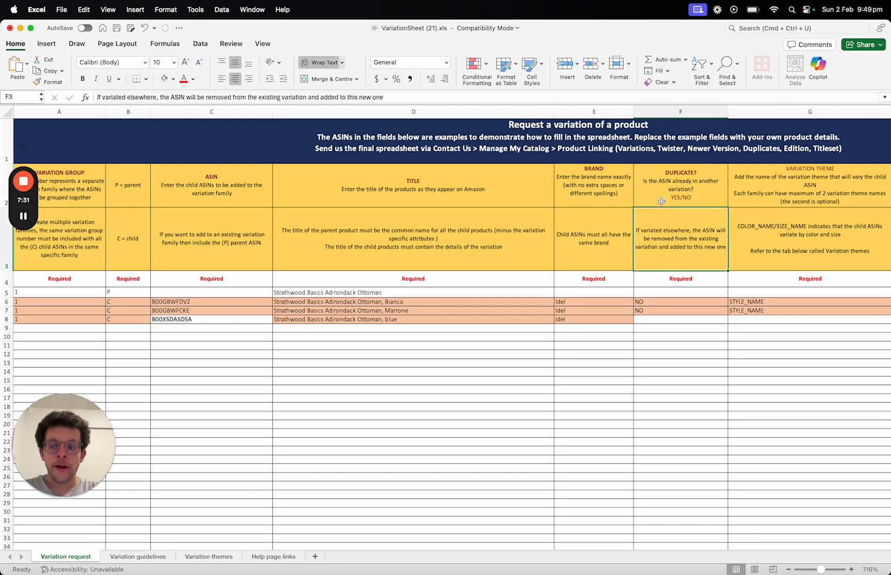
Step: Enter YES as the Duplicate value in F8 for the third child and match its formatting to the cell above
click(543, 310)
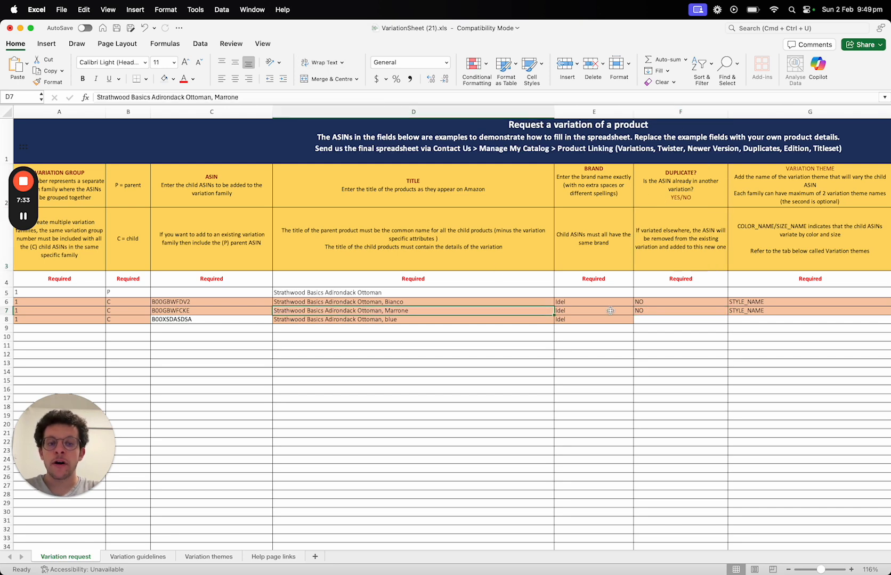
text(c)
click(656, 310)
key(Right)
key(Left)
key(Down)
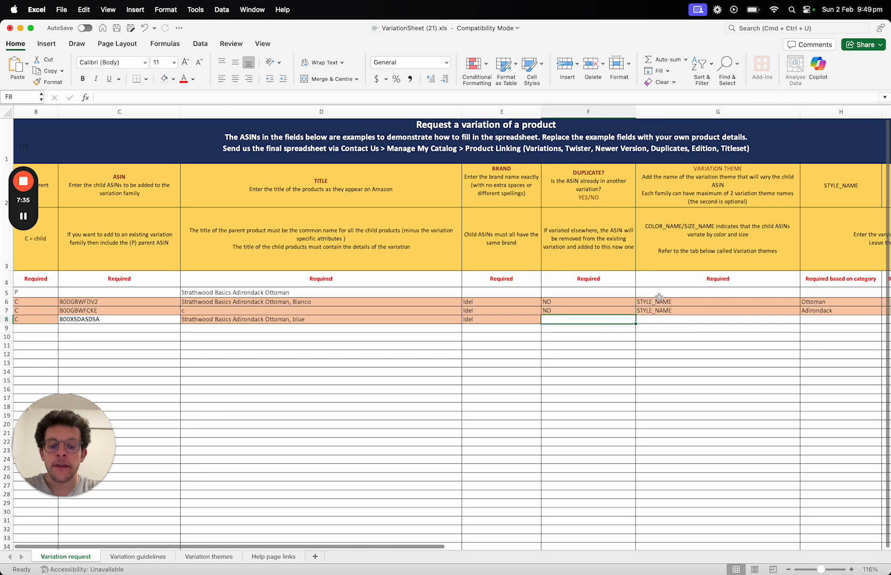
text(YES)
key(Up)
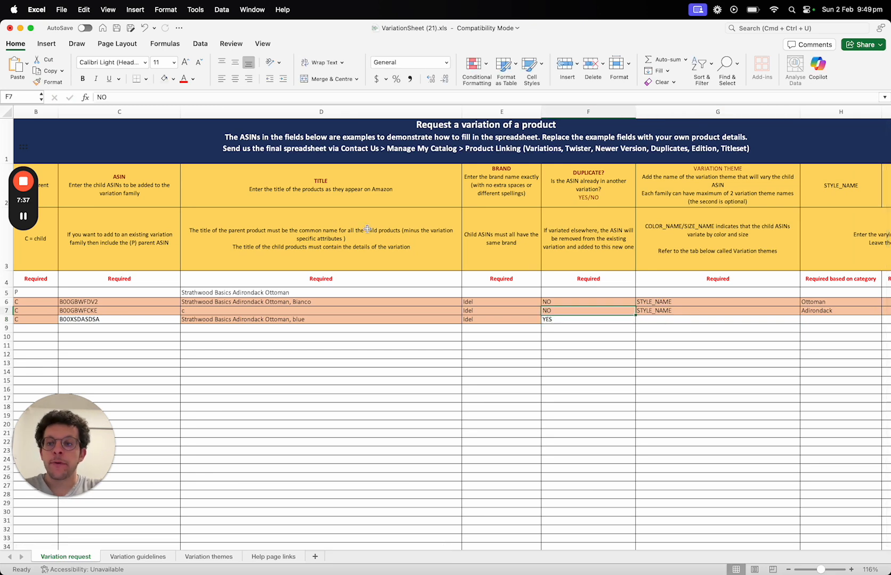
click(50, 82)
key(Down)
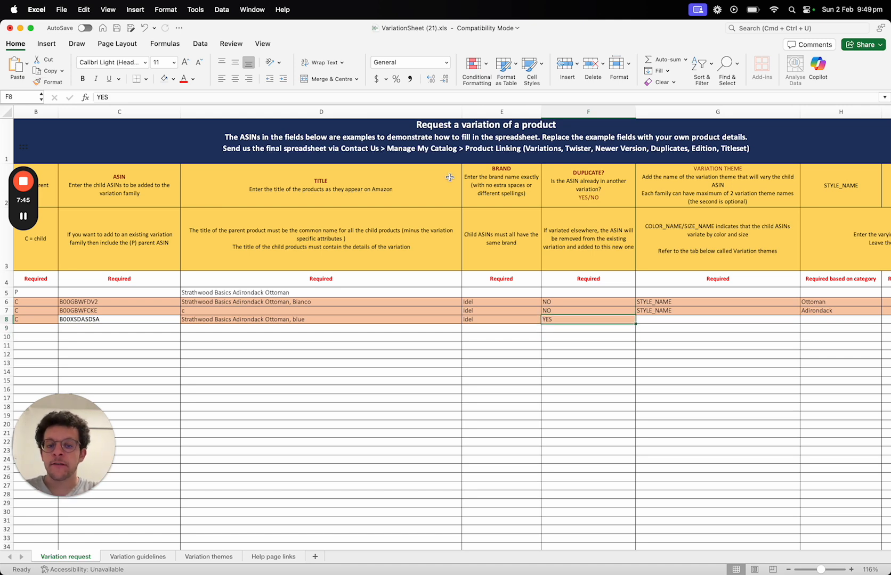
Step: Copy the Duplicate value NO from F7 into F8 for the third child
key(Up)
key(super+c)
key(Down)
key(super+v)
key(Right)
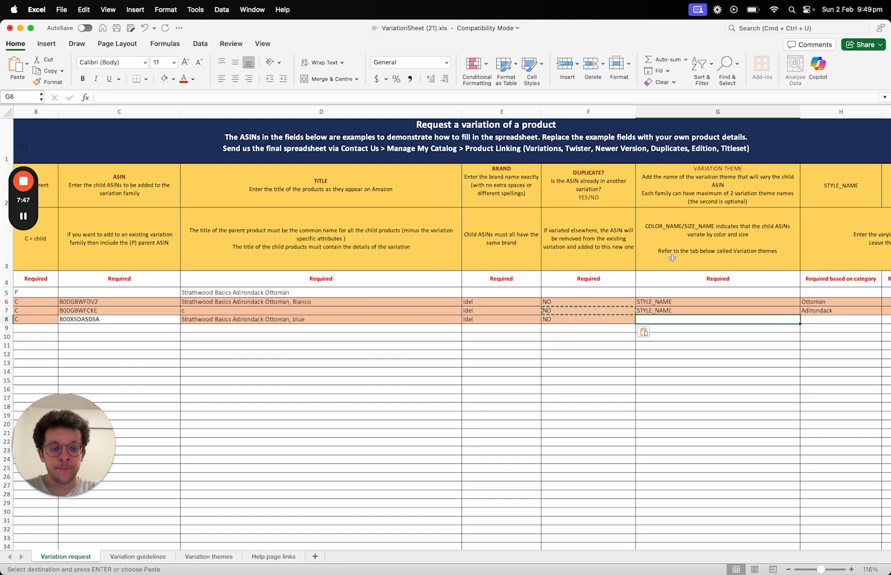
key(Escape)
Step: Examine the Variation Theme column's instructions in G2 and the example themes in G6 and G7
scroll(637, 261, right, 5)
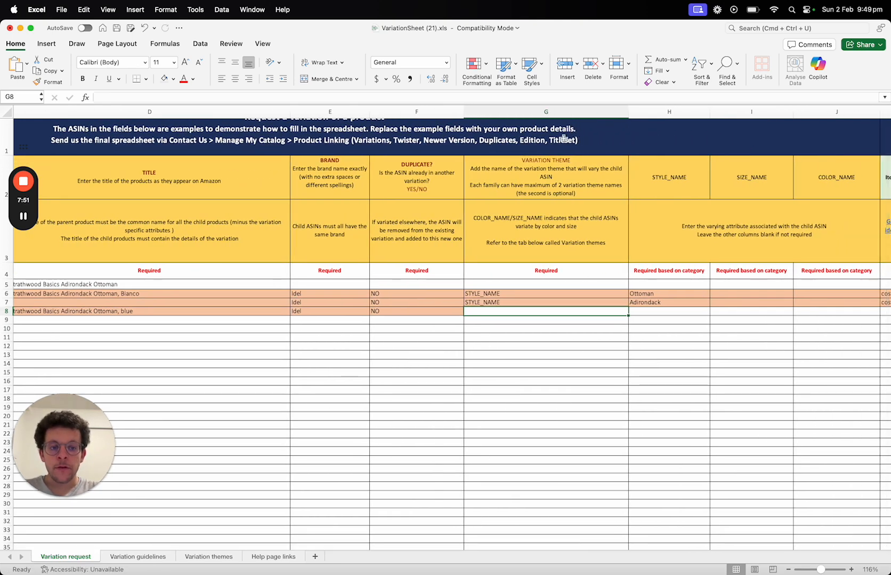
scroll(573, 224, left, 2)
scroll(572, 224, up, 1)
click(554, 184)
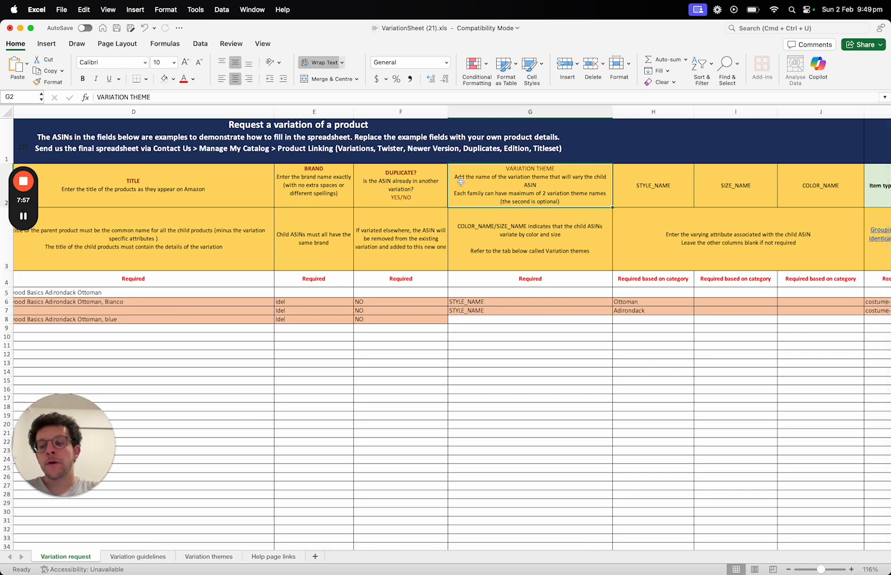
drag(267, 303, 268, 328)
click(465, 302)
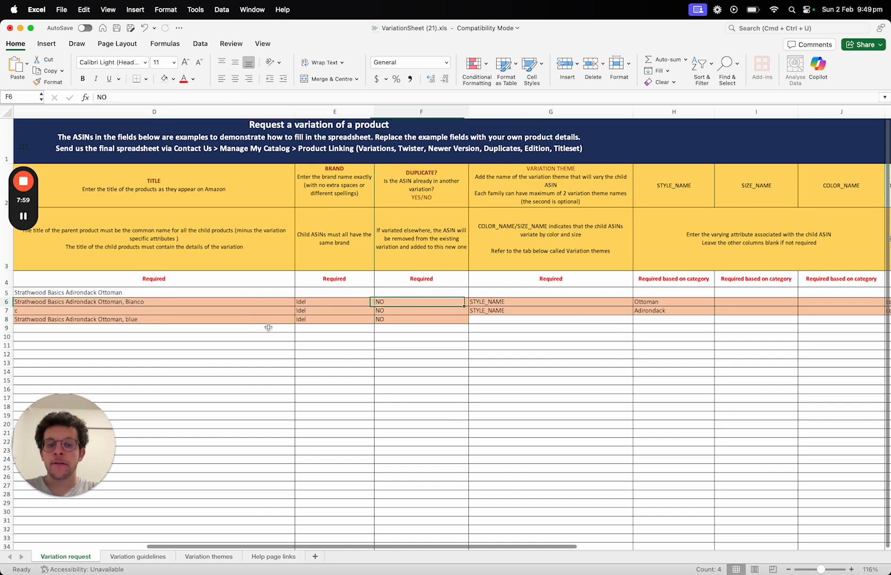
click(526, 313)
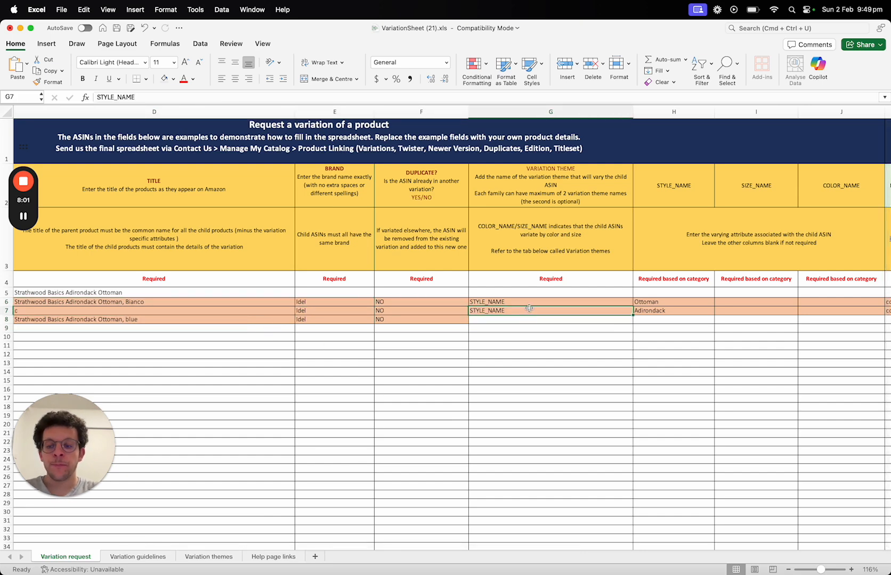
key(Up)
scroll(509, 300, down, 1)
scroll(509, 300, right, 1)
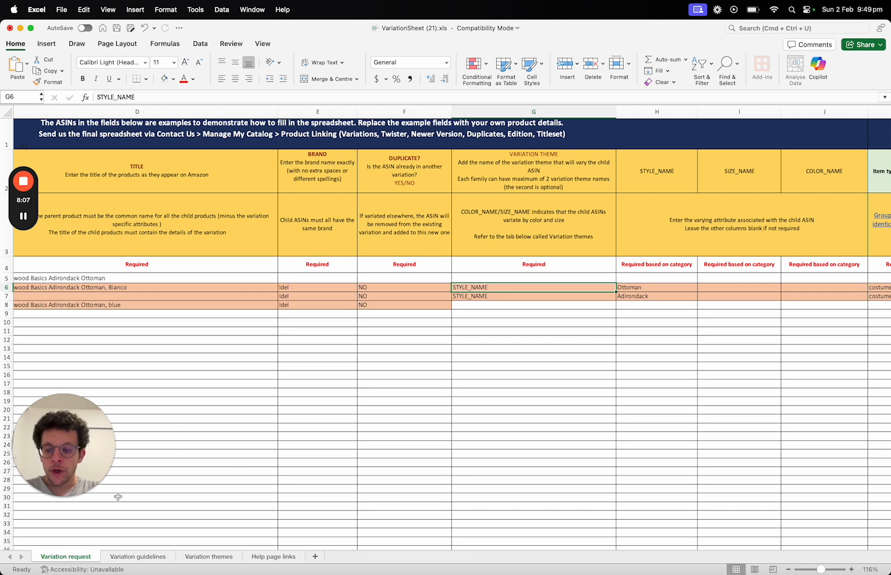
Step: Open the Variation themes sheet and look through the list of theme names down to its last entry
mouse_move(112, 501)
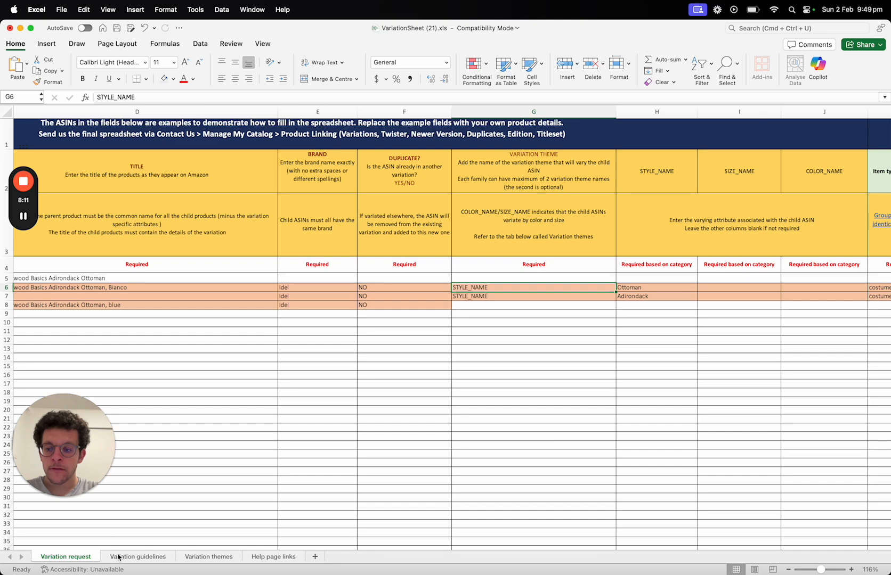
click(213, 558)
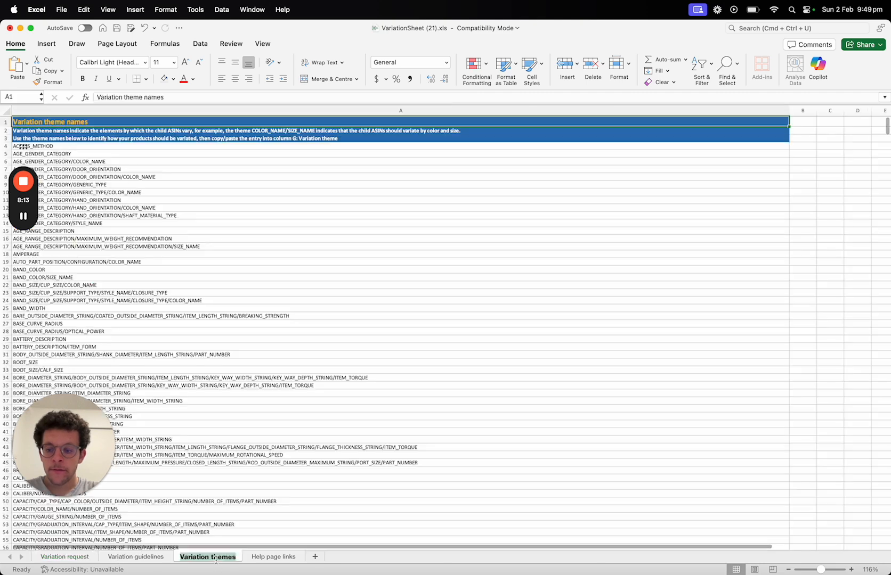
click(291, 362)
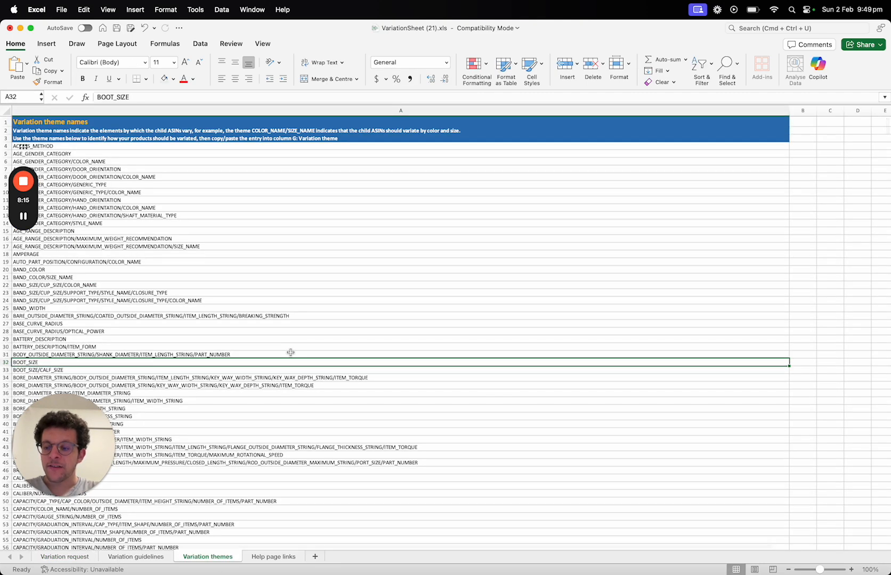
key(super+Up)
scroll(253, 163, down, 10)
scroll(253, 162, down, 3)
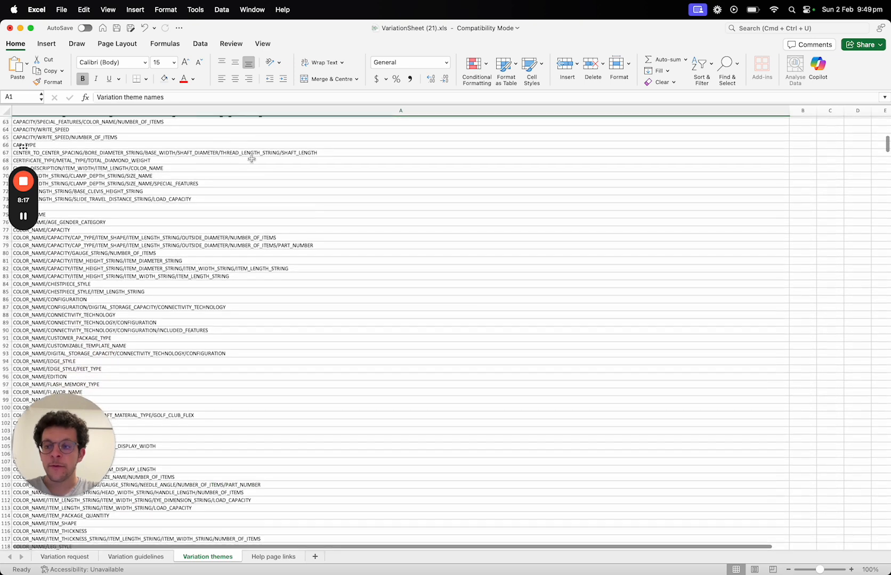
click(237, 121)
key(Down)
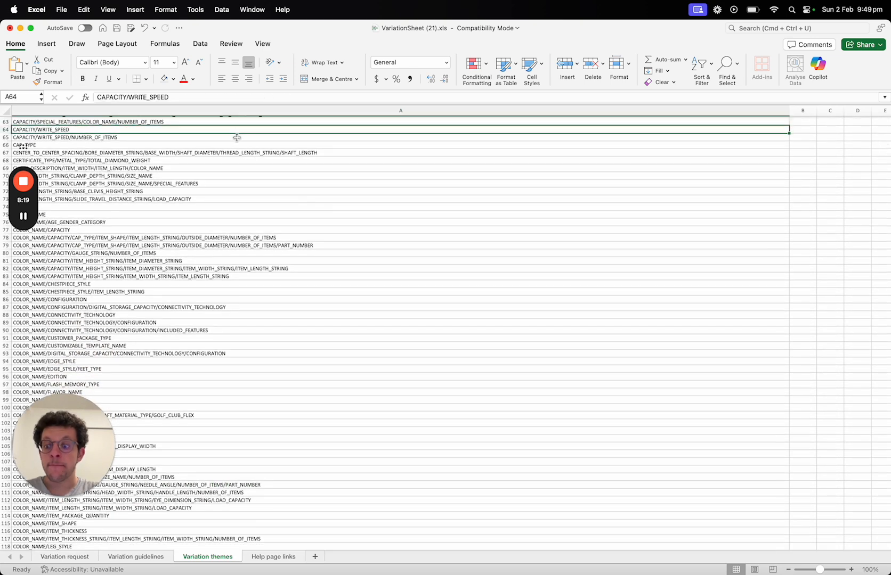
key(super+Down)
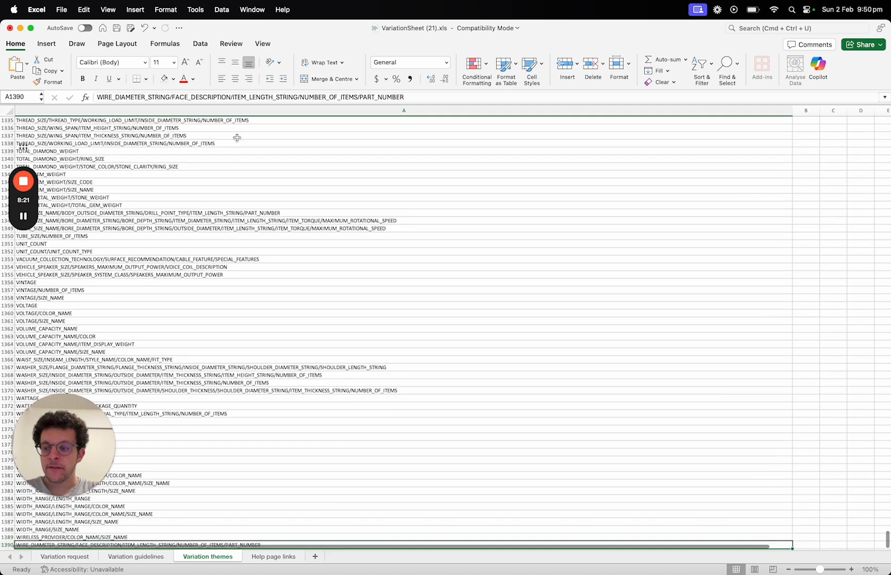
scroll(237, 138, down, 1)
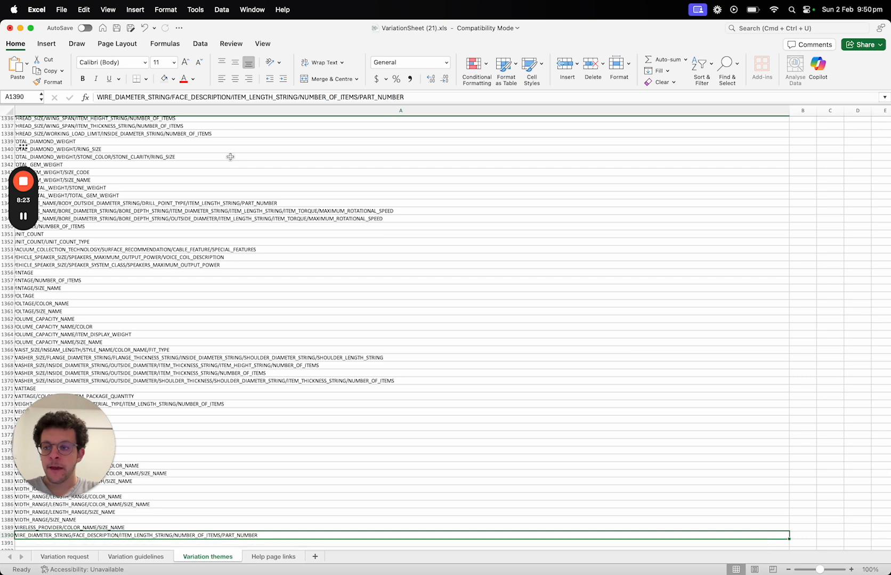
click(230, 156)
scroll(230, 157, up, 10)
scroll(230, 156, up, 5)
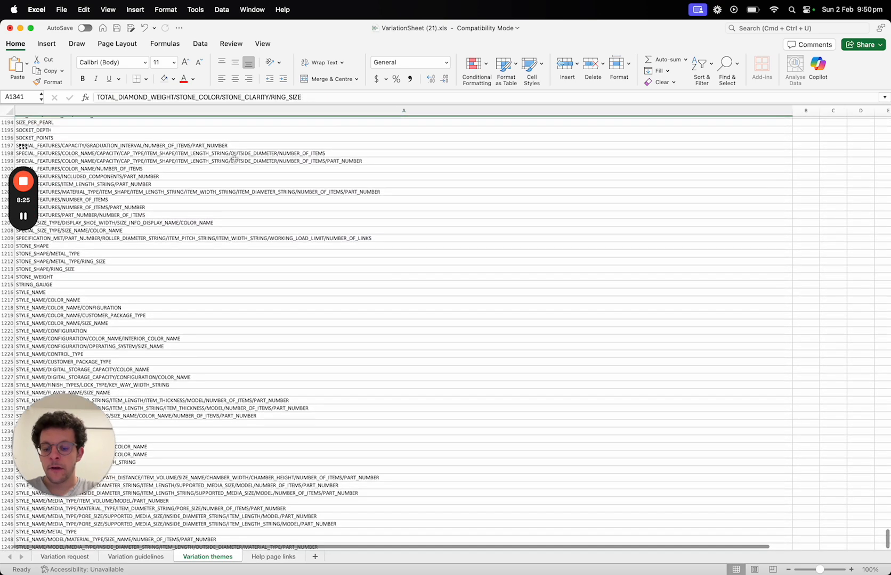
Step: Search the theme names for "colo" and "style", and select the theme below the STYLE_NAME match
click(300, 199)
key(super+f)
text(colo)
key(Return)
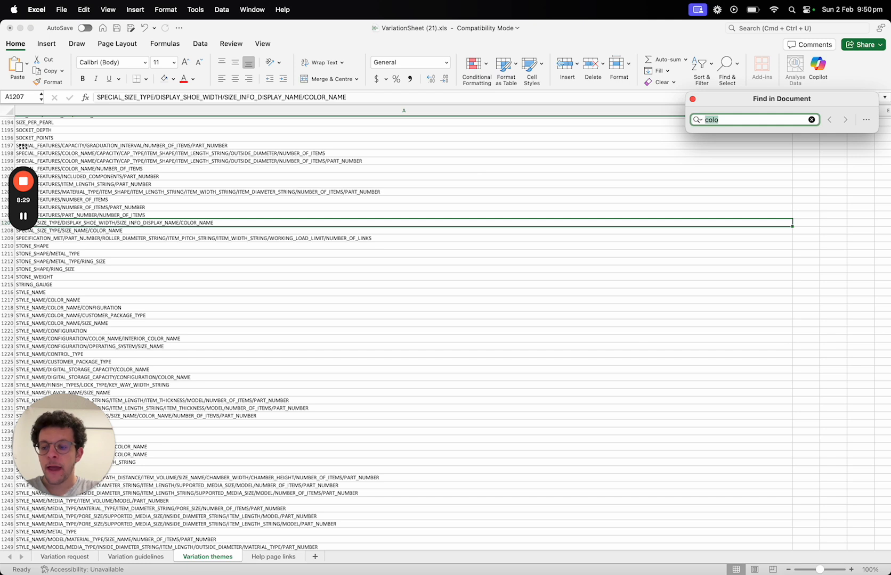
text(style)
key(Return)
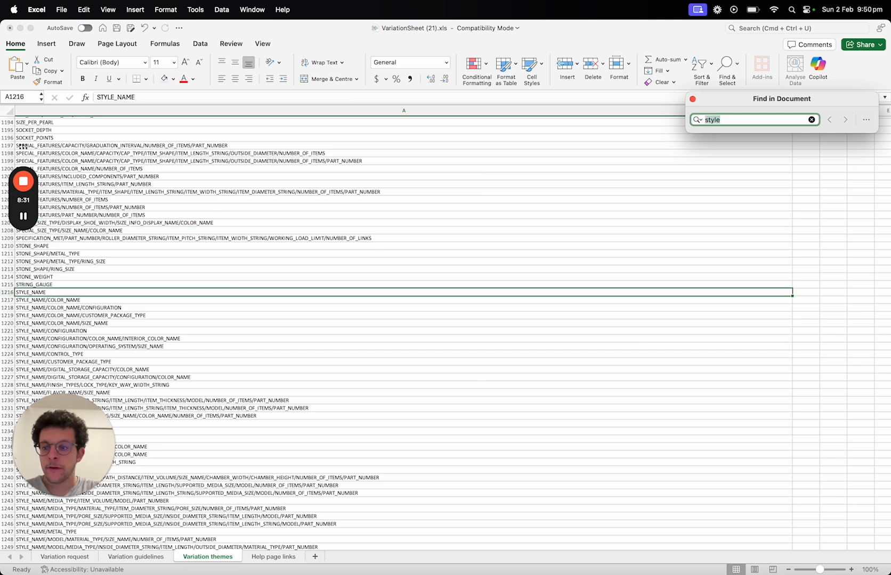
key(Escape)
key(Down)
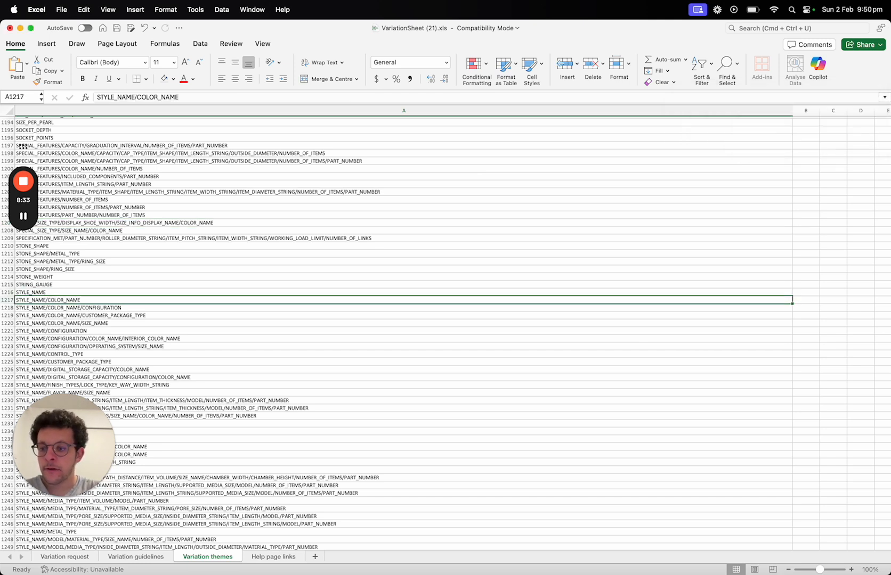
Step: Search the theme names for "color_name" and for "size_"
key(super+f)
text(color_nam,e)
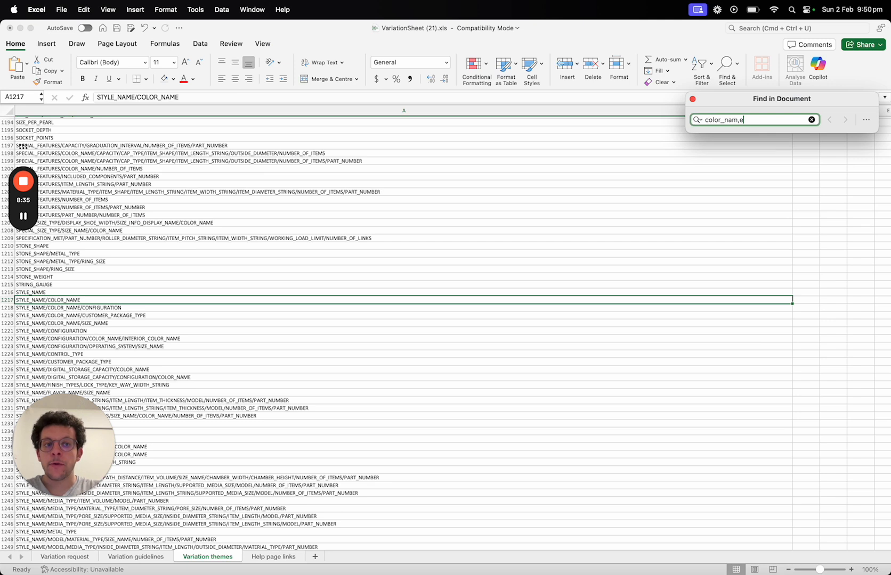
key(Return)
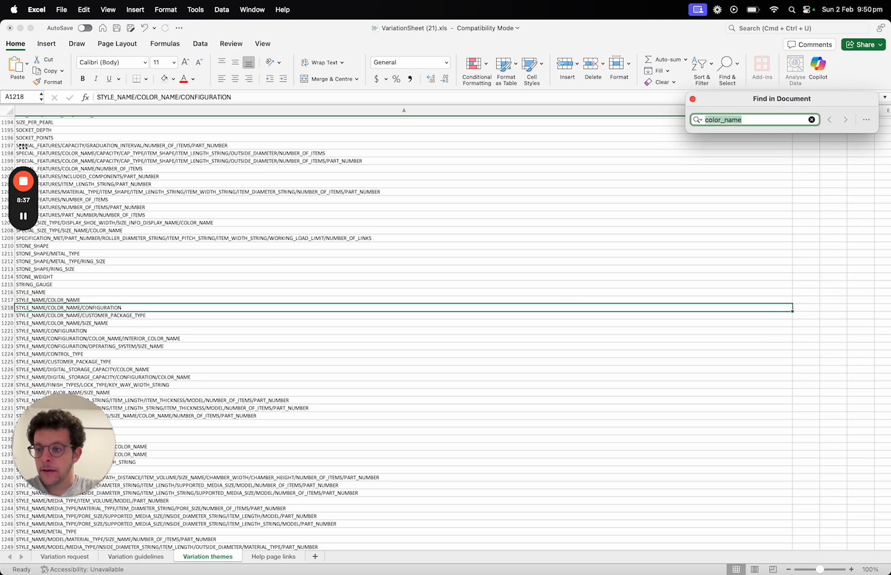
text(size-)
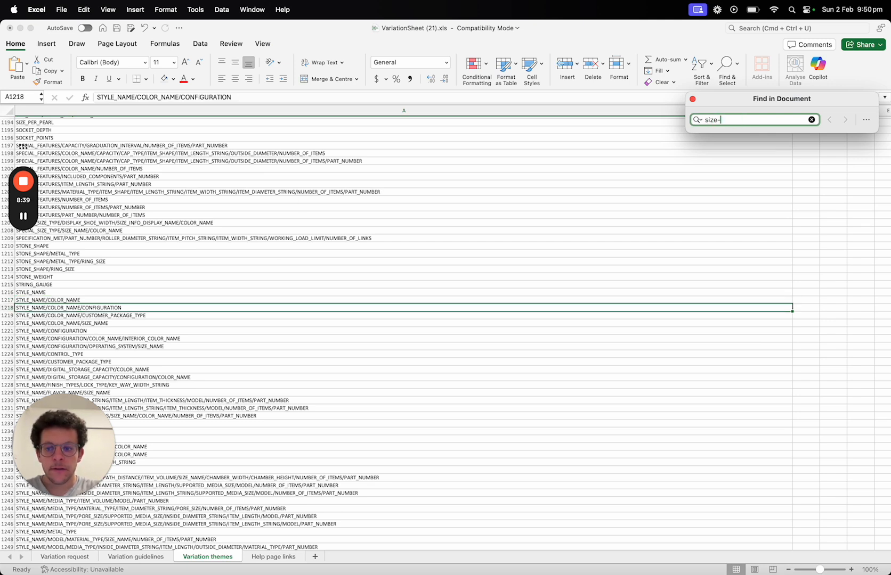
key(Return)
key(Return)
text(s)
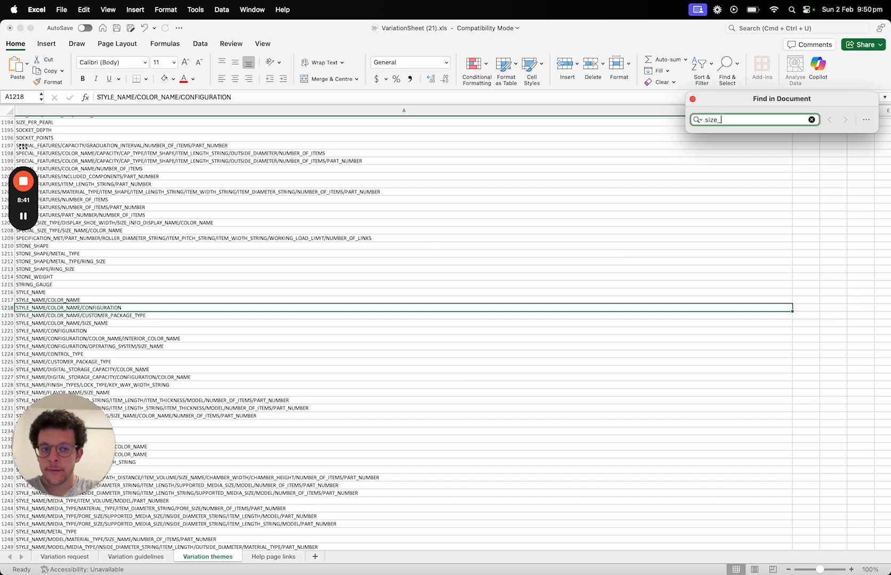
key(Return)
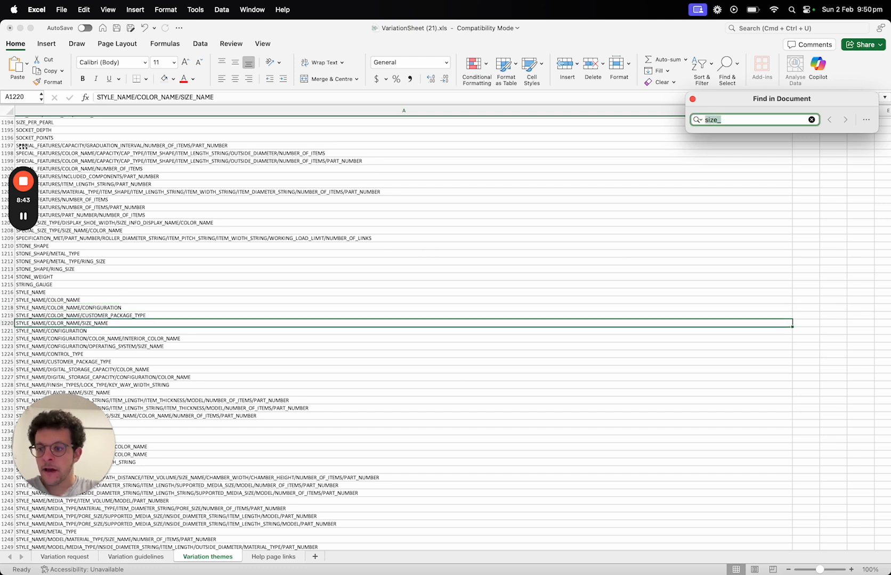
Step: Examine the combined theme STYLE_NAME/COLOR_NAME/SIZE_NAME in A1220 and return to the Variation request sheet
click(169, 320)
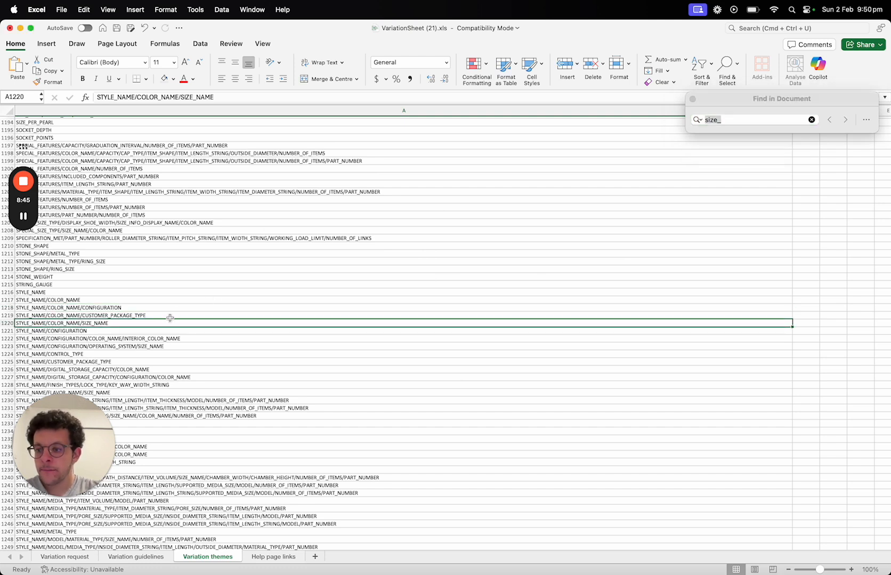
drag(216, 96, 96, 97)
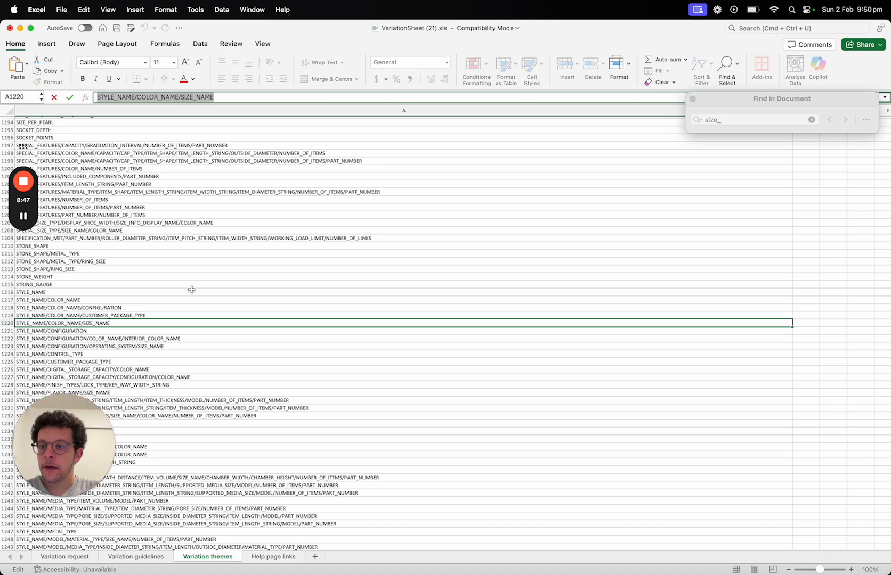
key(Escape)
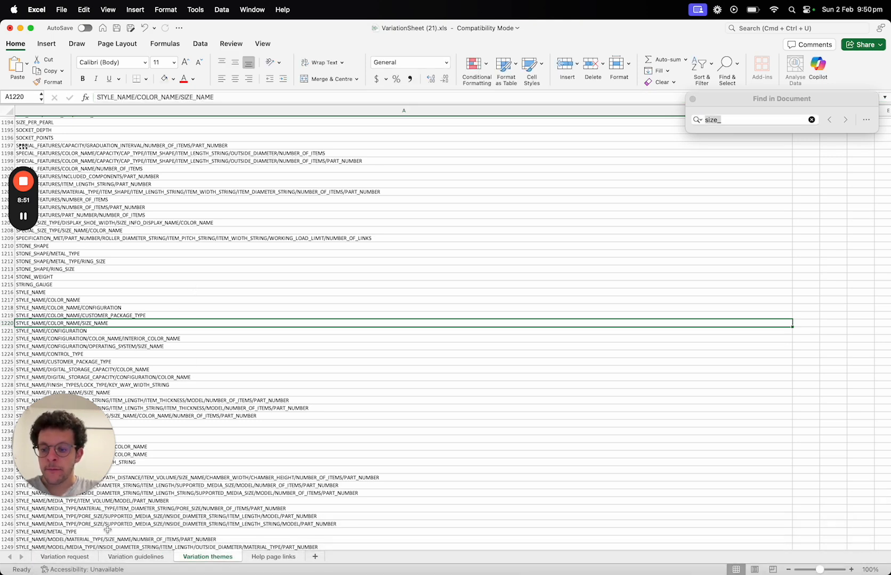
click(86, 559)
click(138, 560)
click(64, 559)
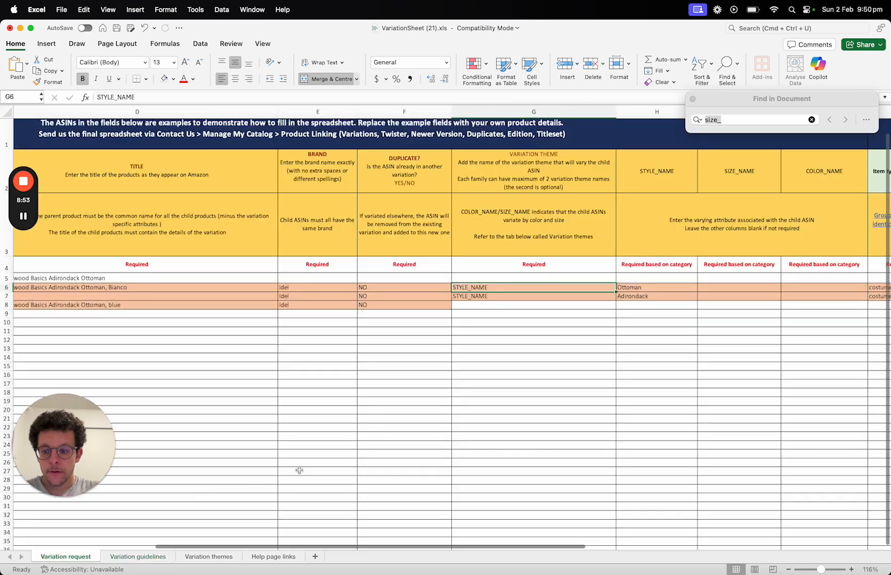
Step: Set the variation theme of the first child in G6 to COLOR_NAME
key(Right)
scroll(563, 303, right, 5)
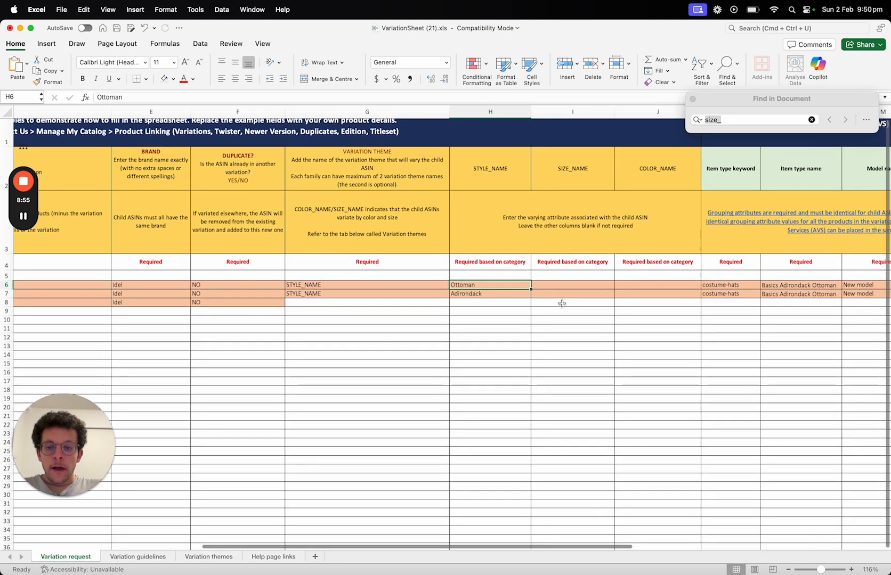
click(417, 317)
click(417, 311)
click(416, 286)
key(Down)
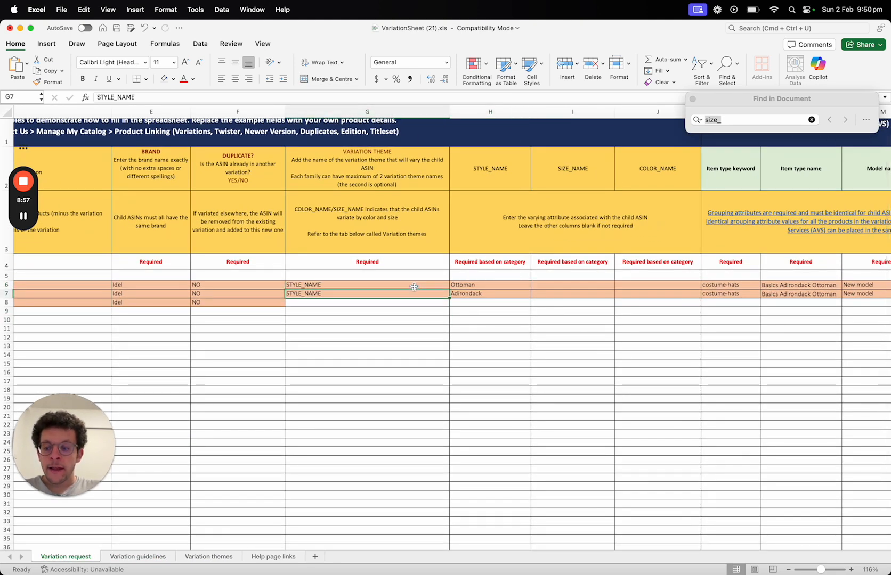
key(Up)
text(CO)
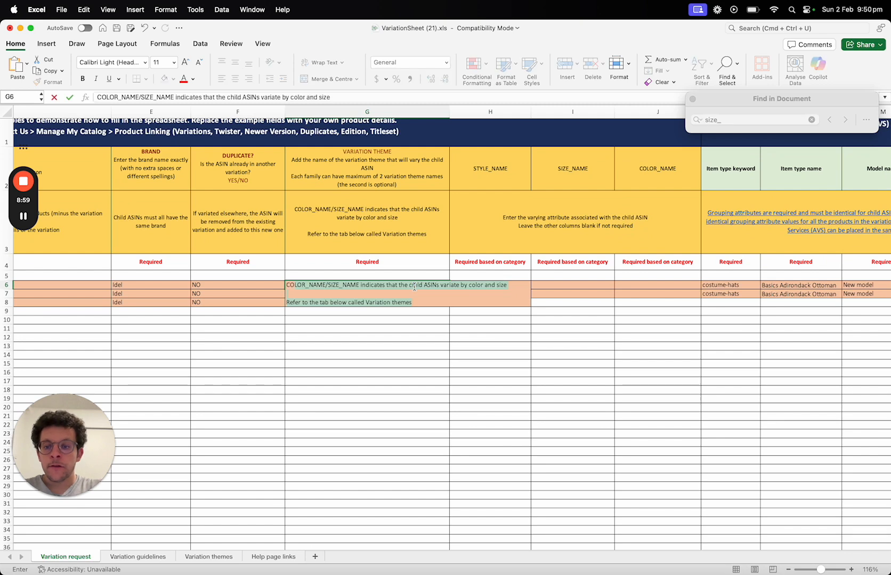
key(Escape)
text(COLOR_NAME)
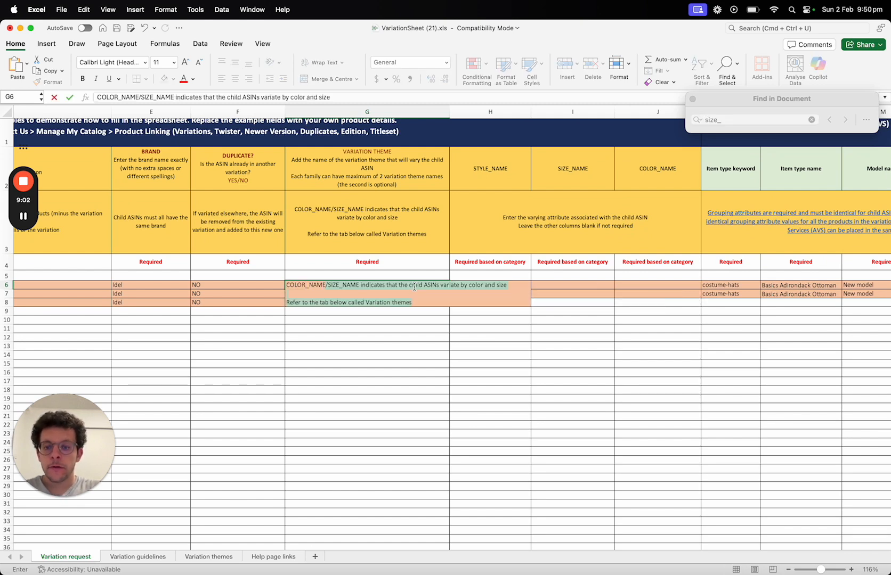
key(BackSpace)
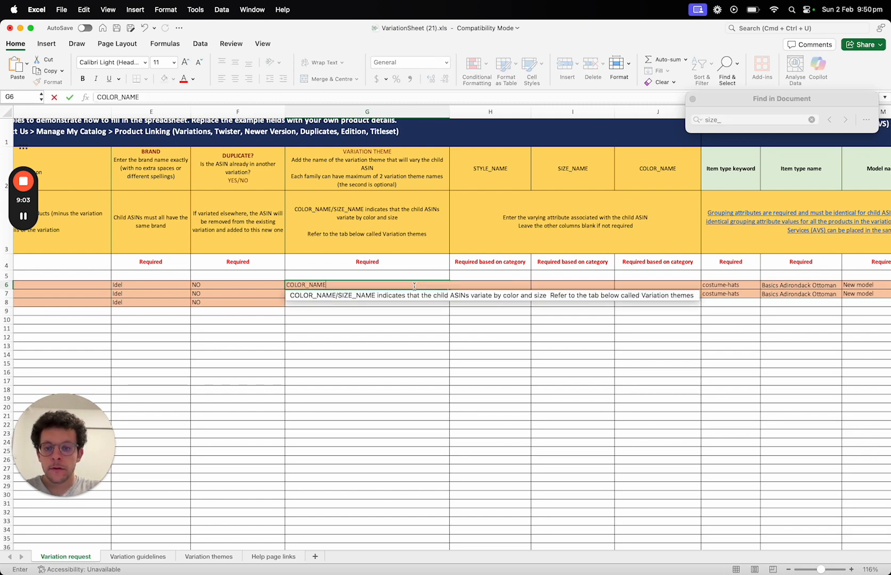
key(Return)
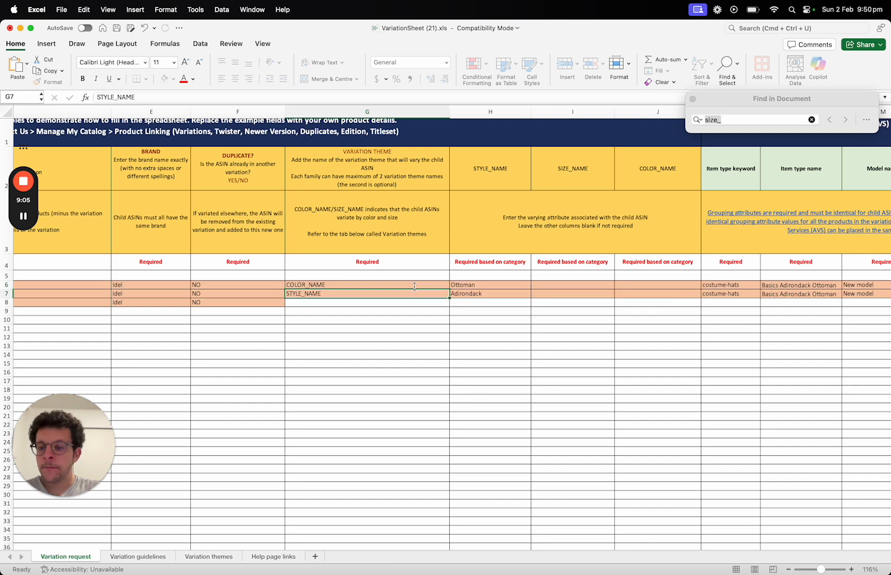
Step: Copy the COLOR_NAME theme from G6 to the other two children in G7:G8
click(415, 287)
key(super+c)
key(shift+Down)
key(shift+Down)
key(super+v)
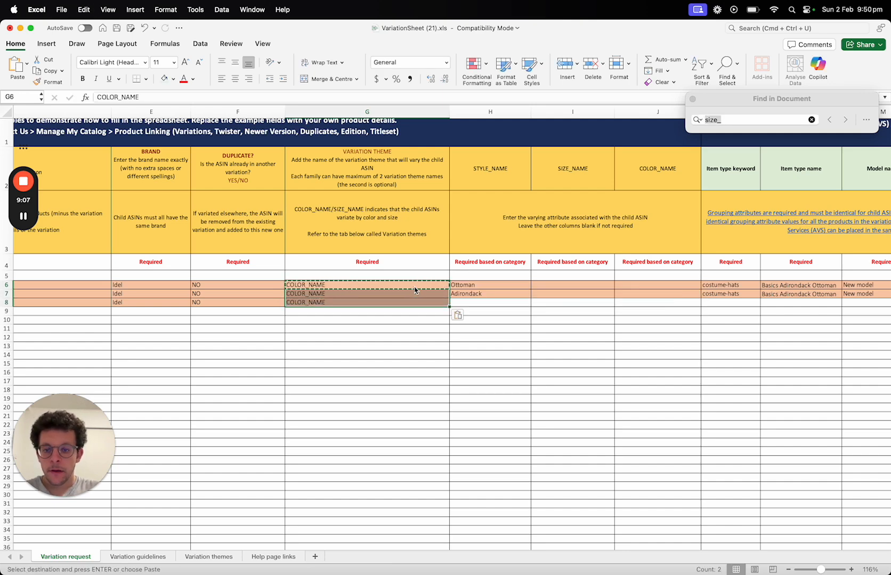
Step: Examine the STYLE_NAME, SIZE_NAME and COLOR_NAME columns, their instruction on varying attributes, and the children's entries under STYLE_NAME
key(Right)
scroll(517, 307, right, 1)
scroll(516, 307, up, 1)
scroll(516, 307, right, 3)
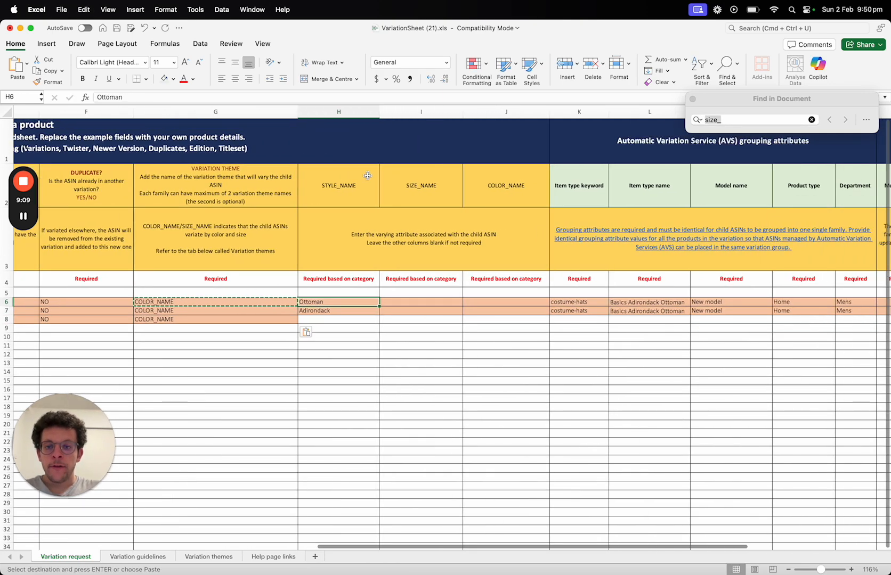
click(346, 111)
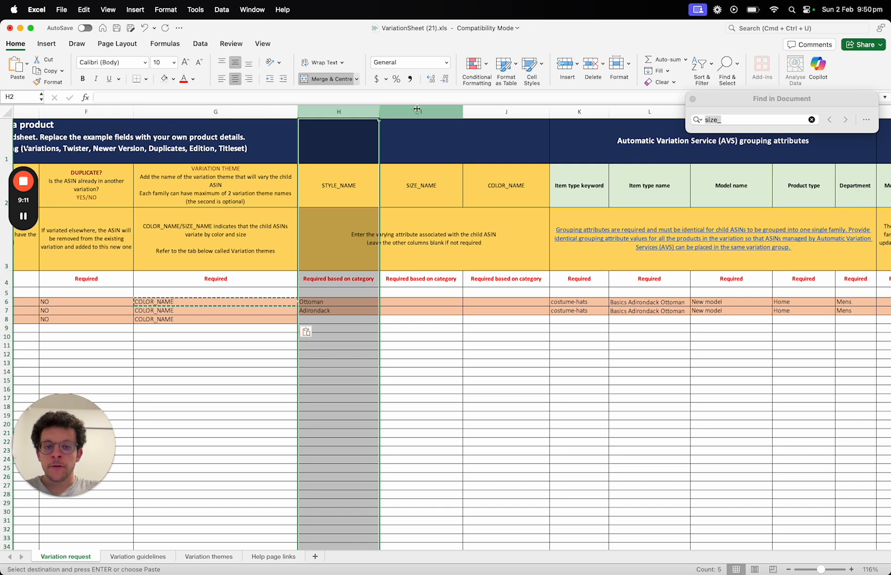
key(Right)
click(330, 183)
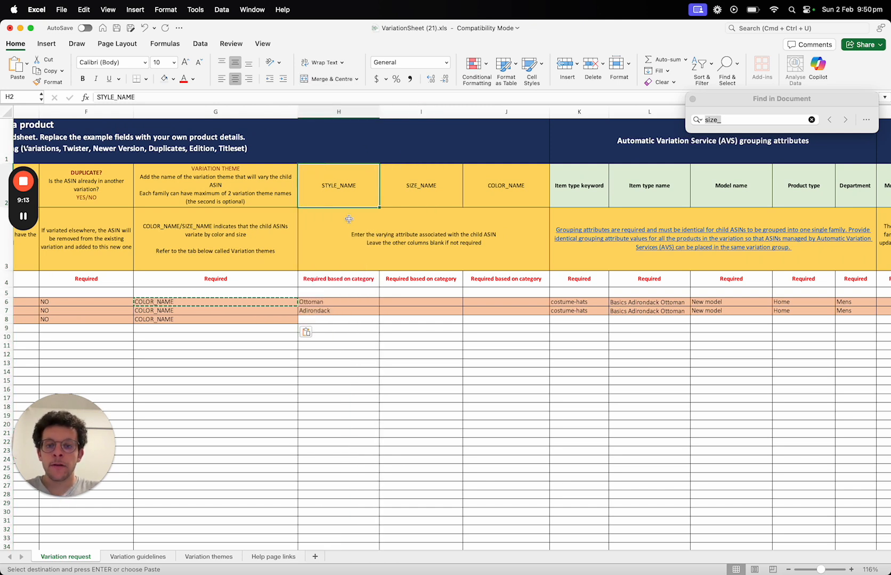
click(350, 239)
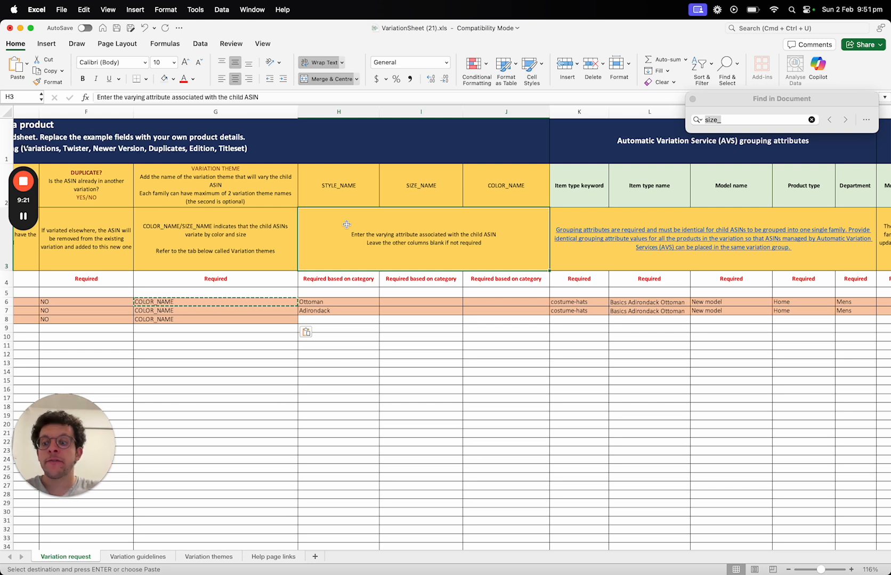
click(322, 300)
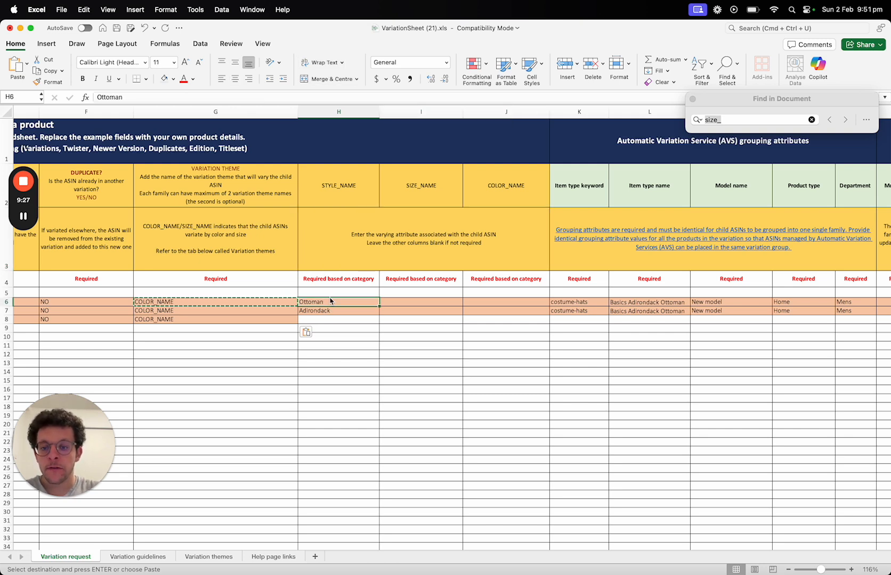
key(Escape)
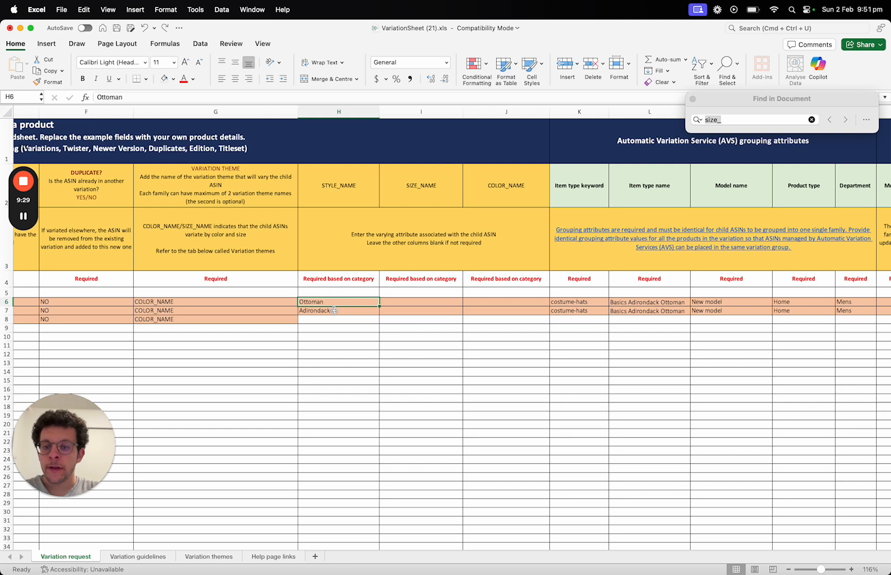
click(331, 311)
click(343, 322)
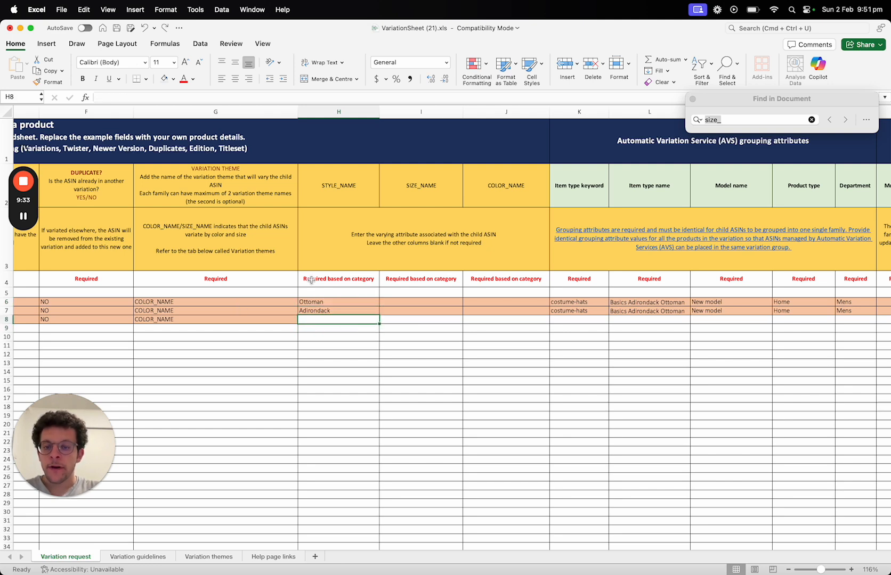
Step: Copy the Ottoman and Adirondack values from the STYLE_NAME column to J6:J7 in the COLOR_NAME column
click(500, 305)
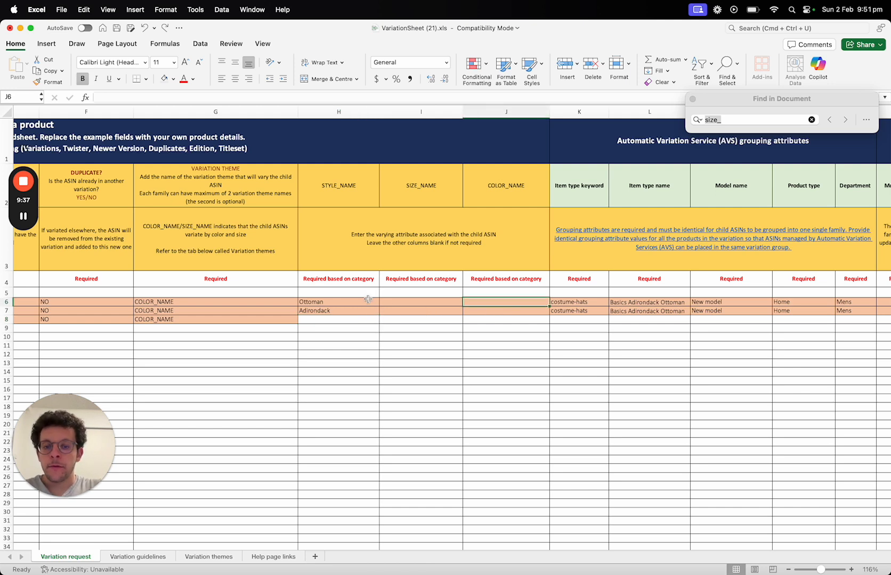
click(317, 301)
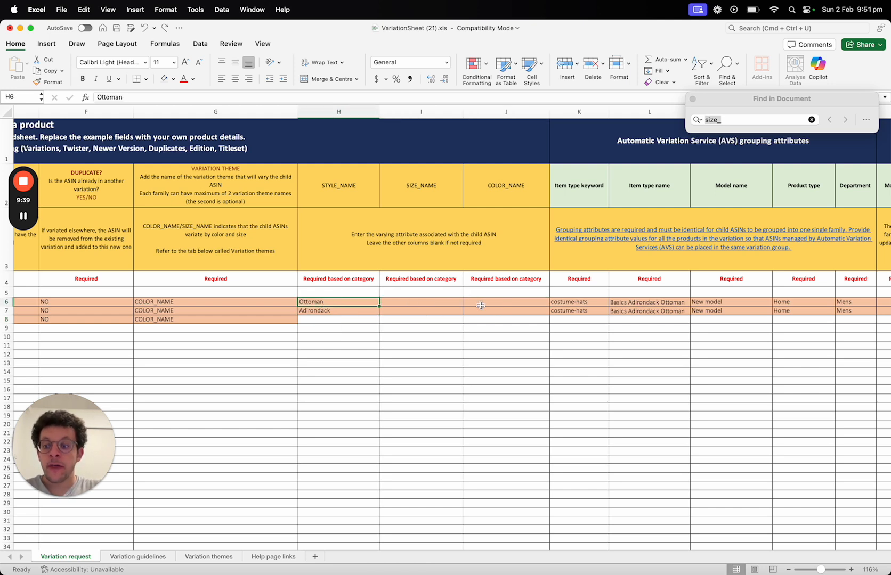
drag(365, 300, 365, 311)
key(super+c)
click(501, 302)
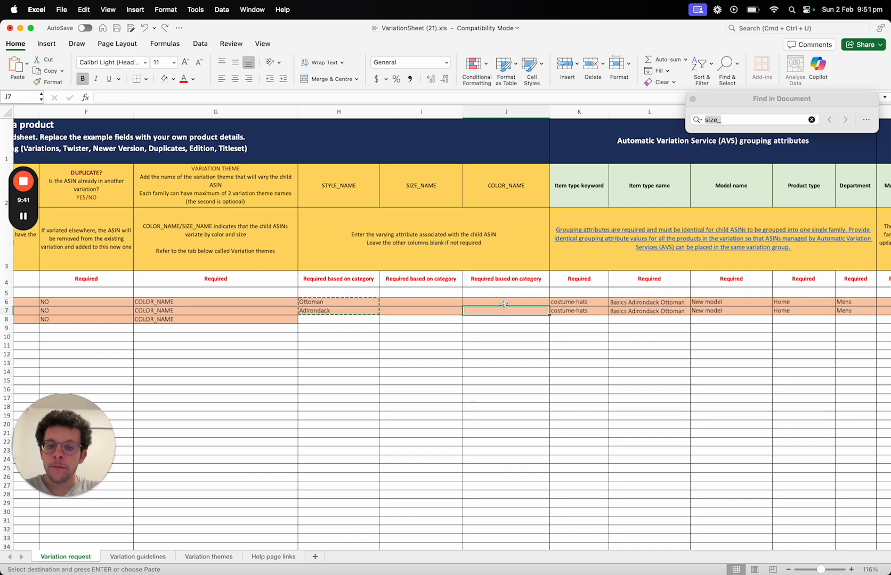
key(super+v)
Step: Try to clear the original Ottoman and Adirondack values under STYLE_NAME in H6:H7
click(320, 318)
key(Up)
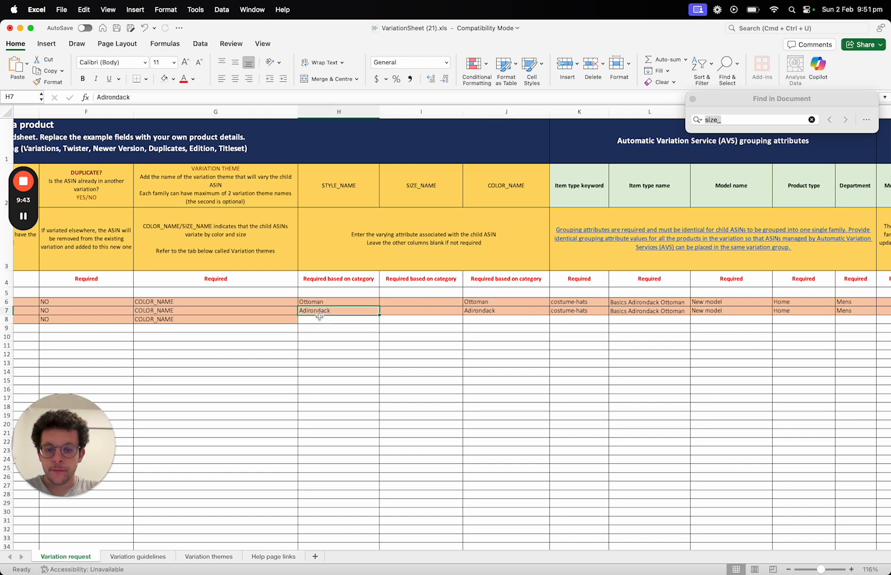
key(Up)
key(shift+Down)
text(\)
Step: Check the third child's title in D8 for its colour and enter "blue" under COLOR_NAME in J8
scroll(294, 317, left, 8)
click(226, 320)
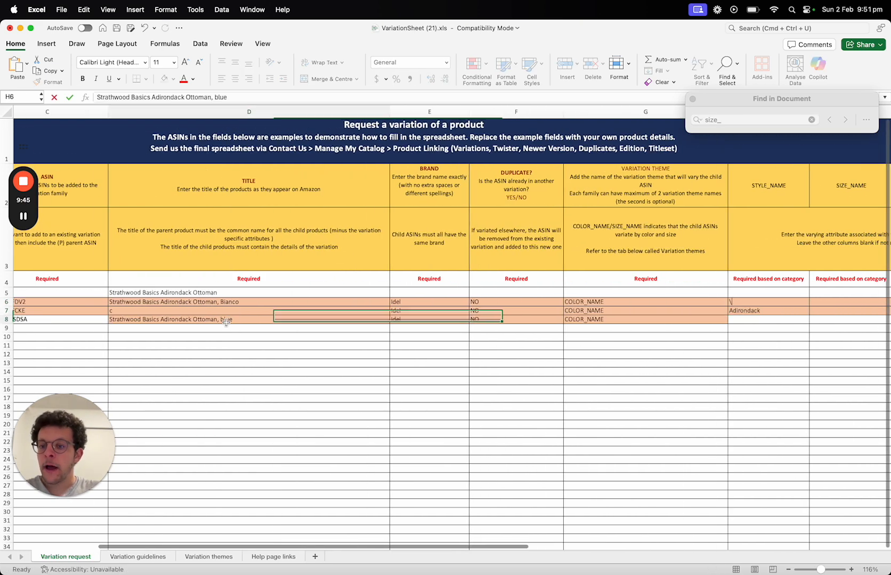
scroll(226, 320, right, 5)
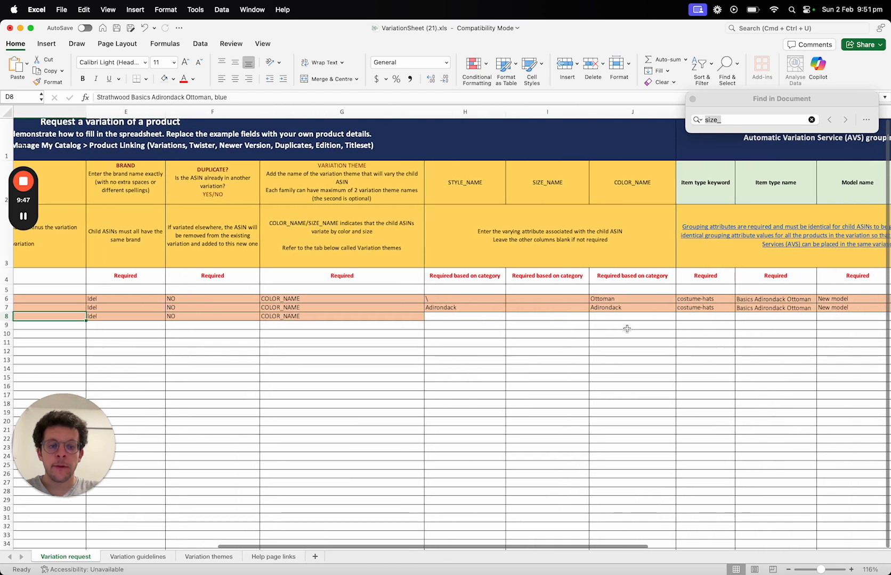
scroll(626, 322, right, 2)
click(622, 321)
click(597, 317)
text(blue)
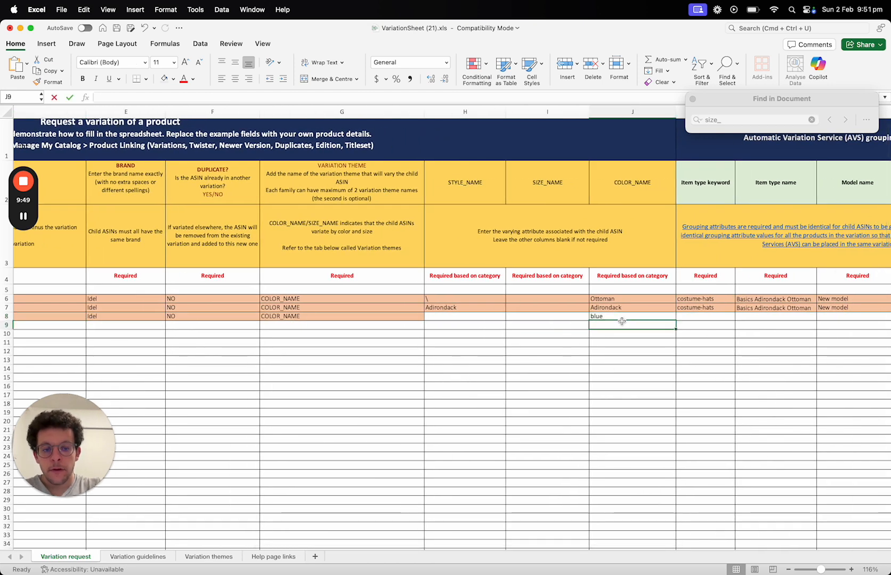
key(Return)
Step: Clear the leftover STYLE_NAME entries in H6:H7
click(427, 297)
drag(427, 298, 428, 306)
key(Delete)
Step: Apply the orange cell format of H6 to the range H7:J8
click(428, 299)
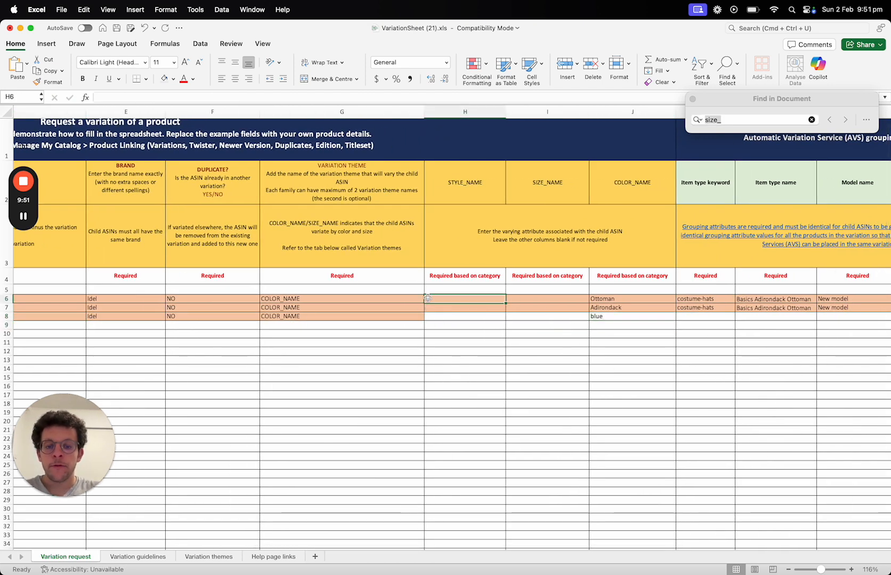
click(49, 81)
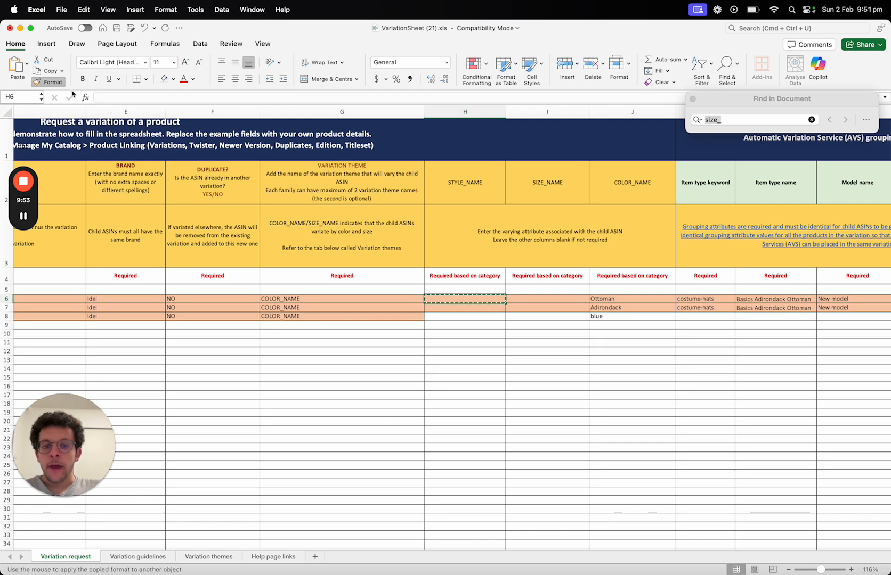
drag(436, 307, 635, 317)
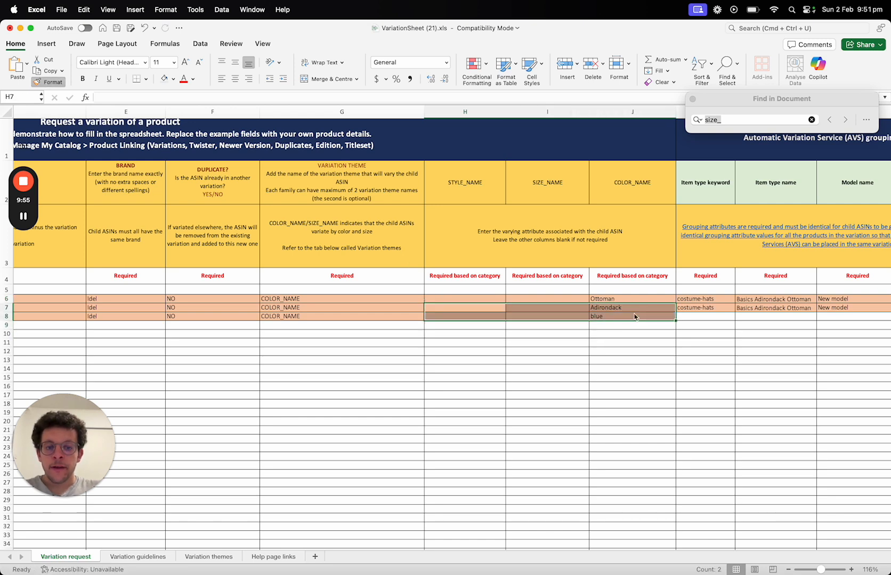
click(632, 352)
mouse_move(25, 188)
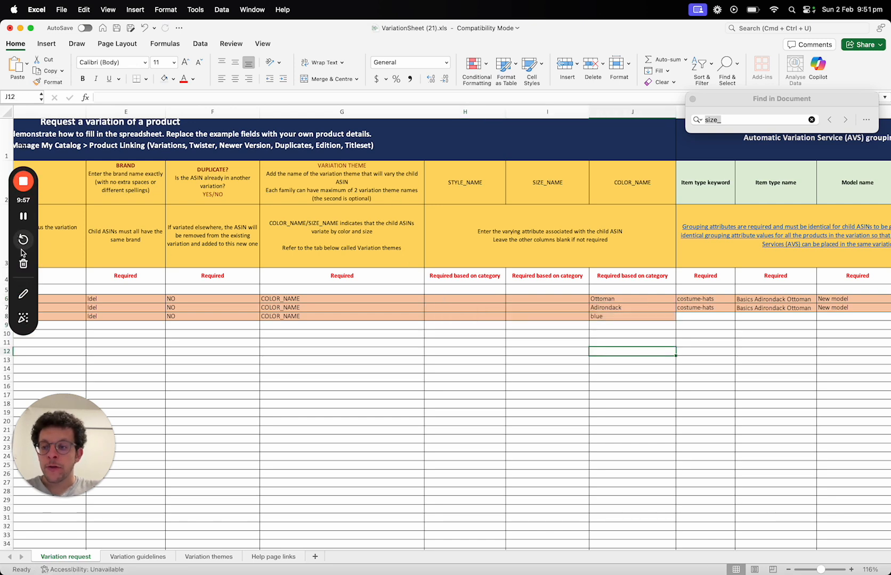
click(24, 292)
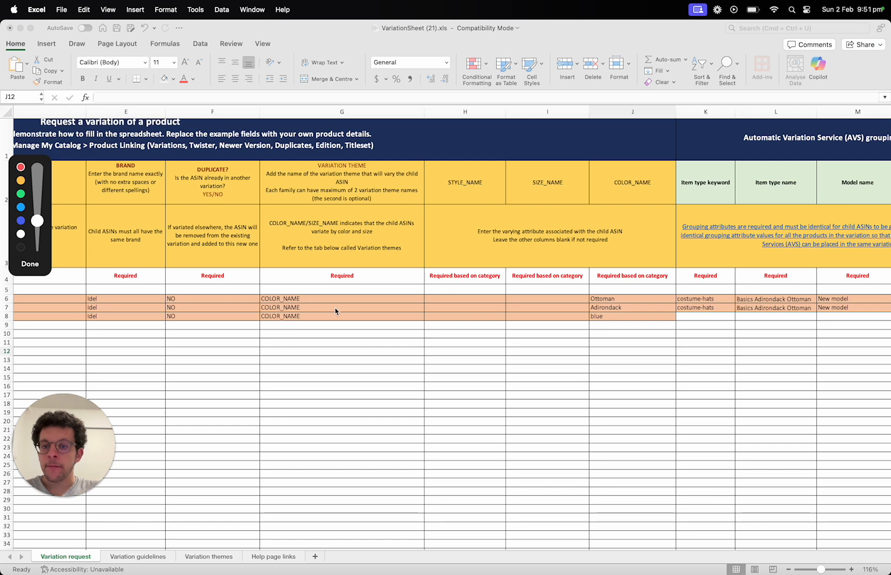
drag(347, 338, 347, 333)
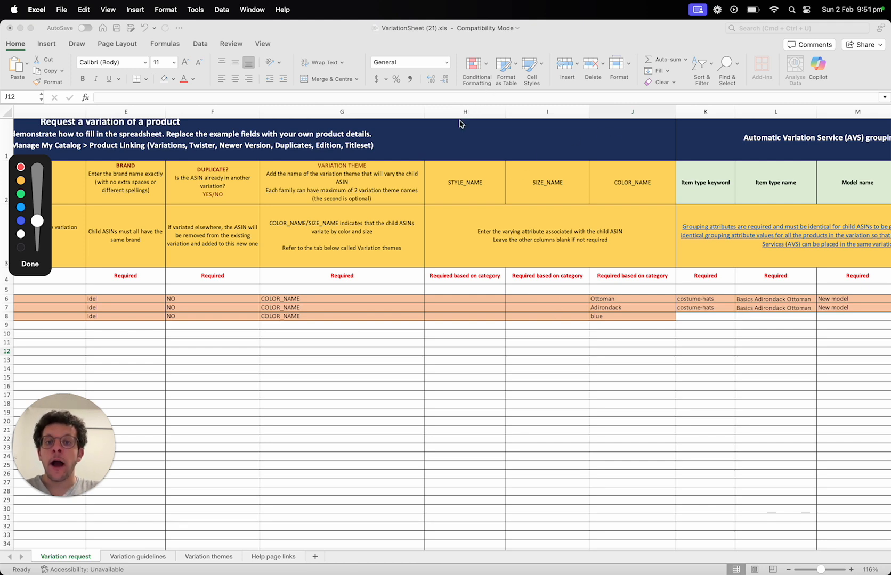
drag(456, 121, 484, 121)
drag(541, 126, 649, 127)
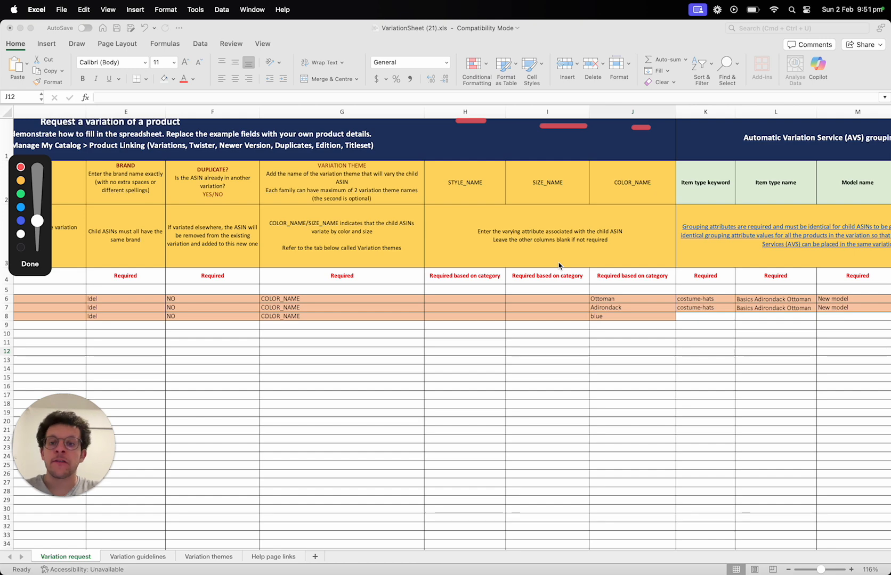
mouse_move(308, 283)
mouse_down()
mouse_move(289, 355)
mouse_move(261, 279)
mouse_up()
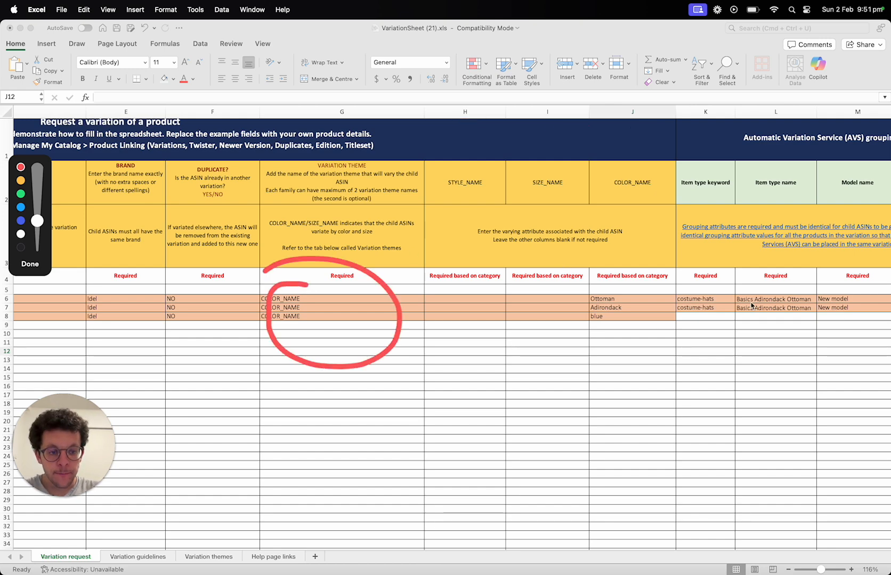
key(Escape)
Step: Examine the Automatic Variation Service grouping attributes in columns K to O, and open the Variation guidelines sheet
scroll(682, 306, right, 5)
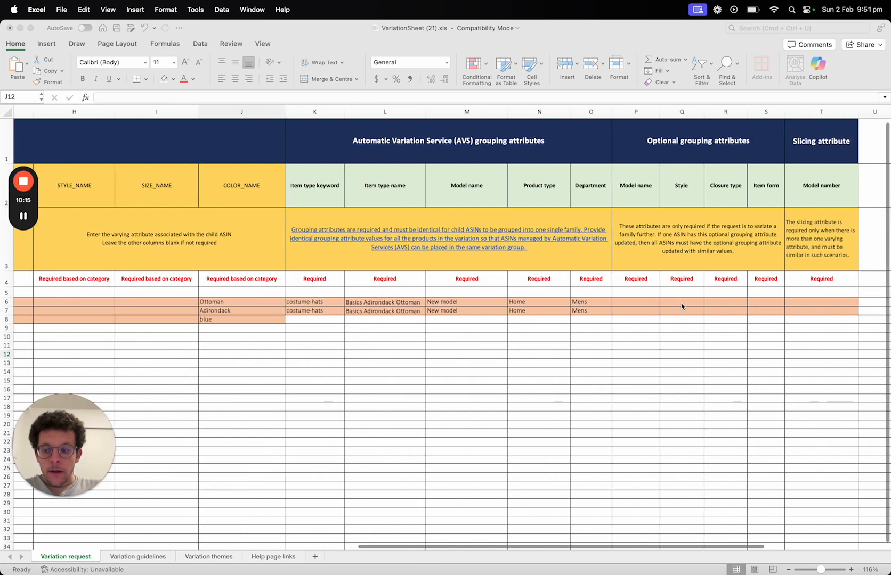
scroll(341, 298, left, 2)
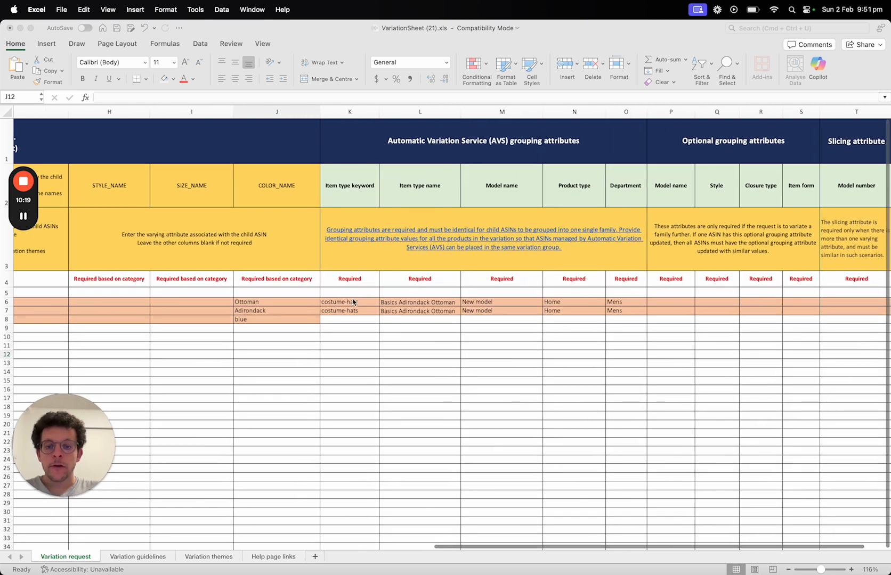
click(339, 293)
key(Right)
click(338, 293)
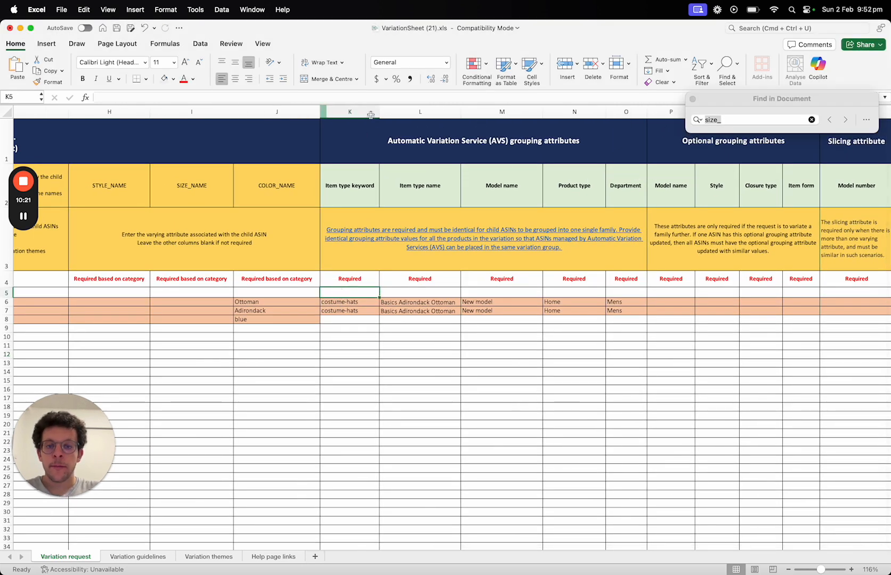
drag(371, 115, 625, 113)
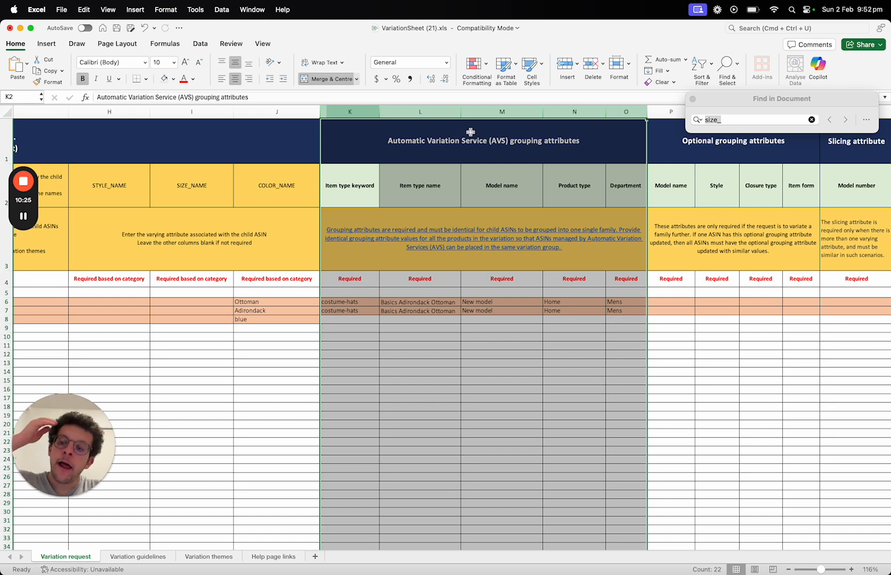
click(443, 145)
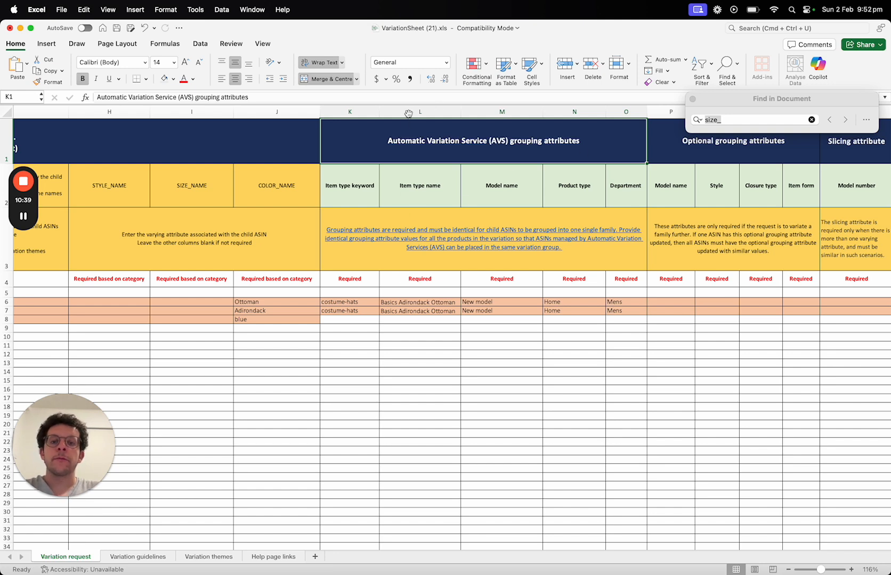
key(ctrl+Page_Down)
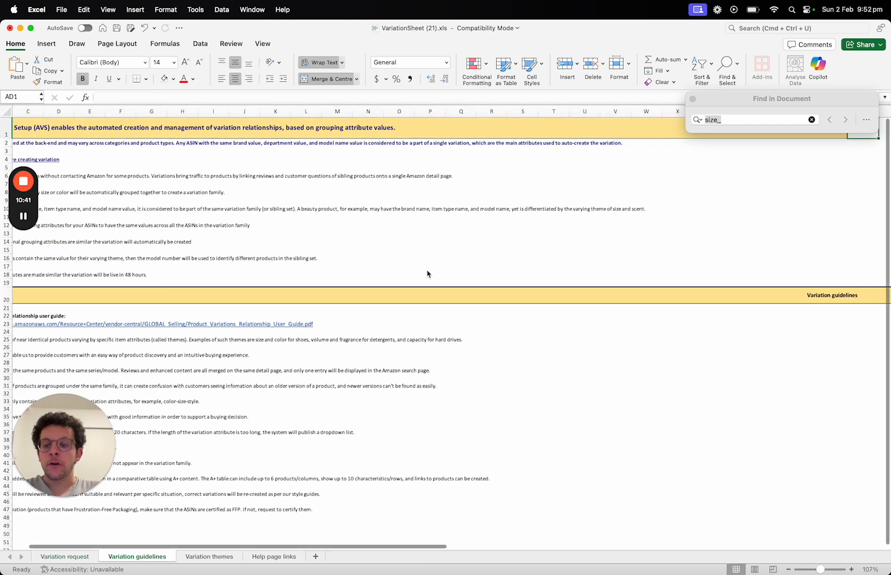
Step: Return to the Variation request sheet and review the COLOR_NAME column and the grouping attribute entries beside it
click(53, 558)
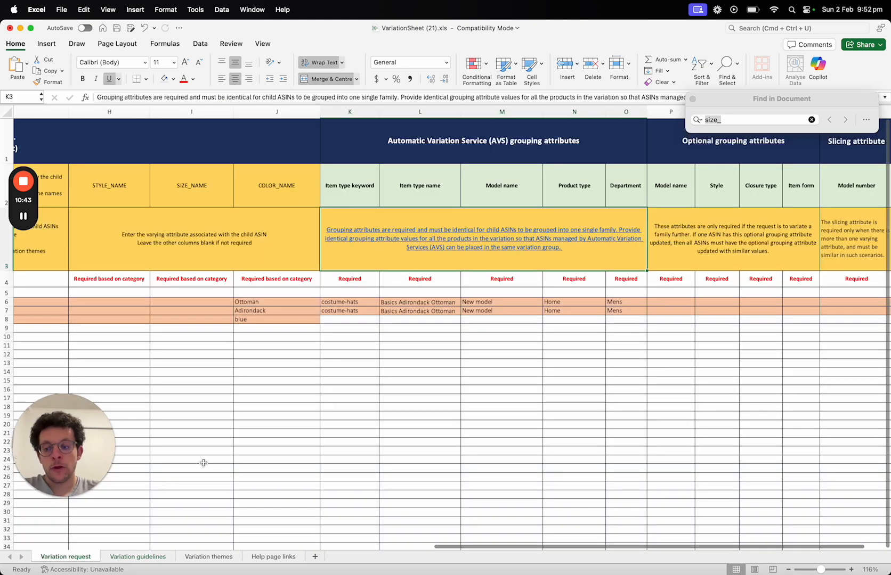
scroll(278, 403, up, 2)
click(314, 301)
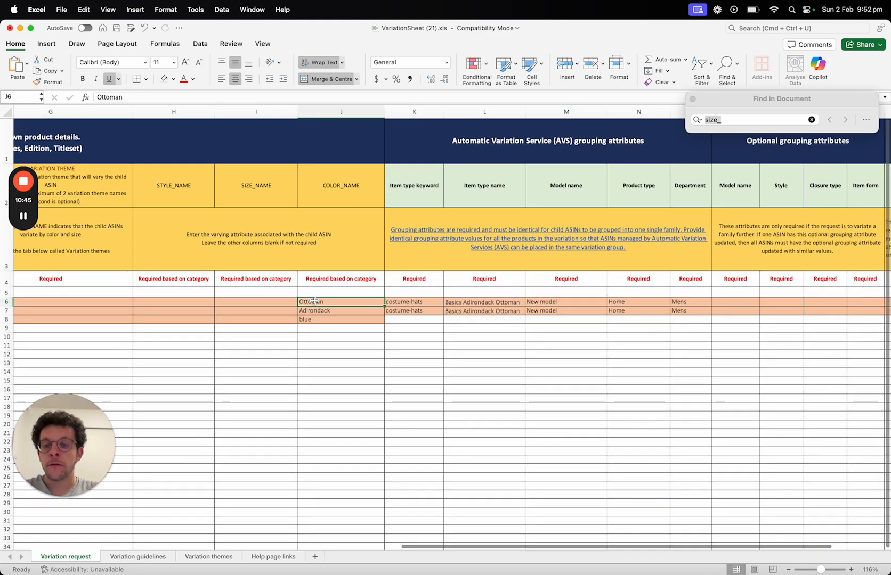
key(Right)
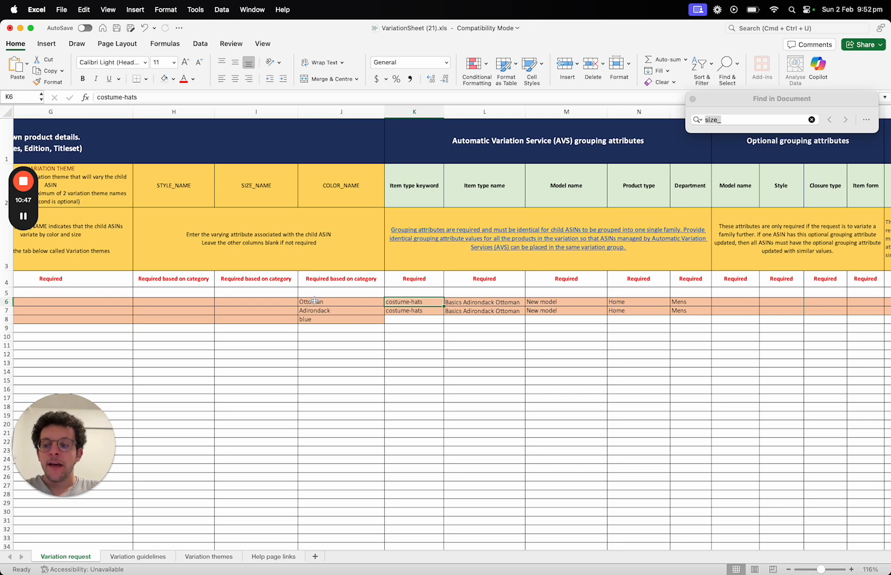
click(347, 112)
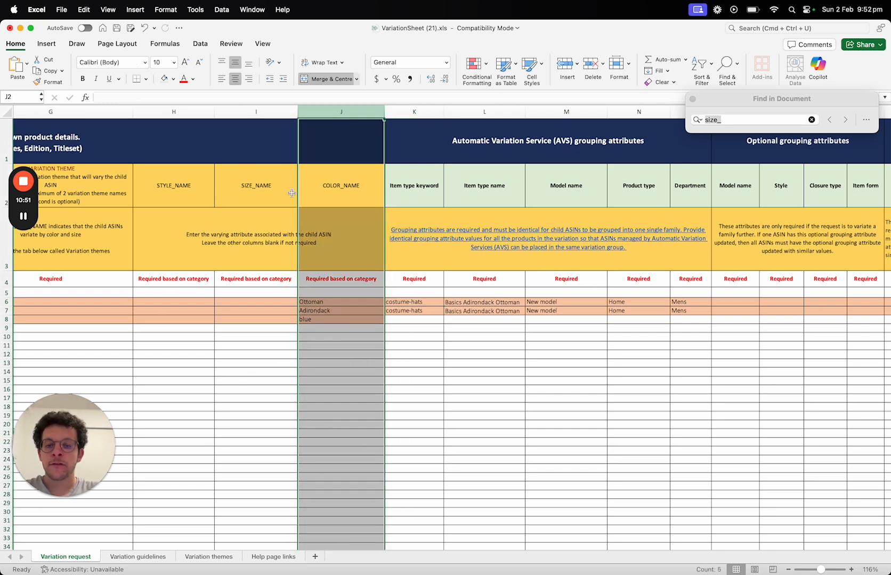
scroll(495, 328, right, 5)
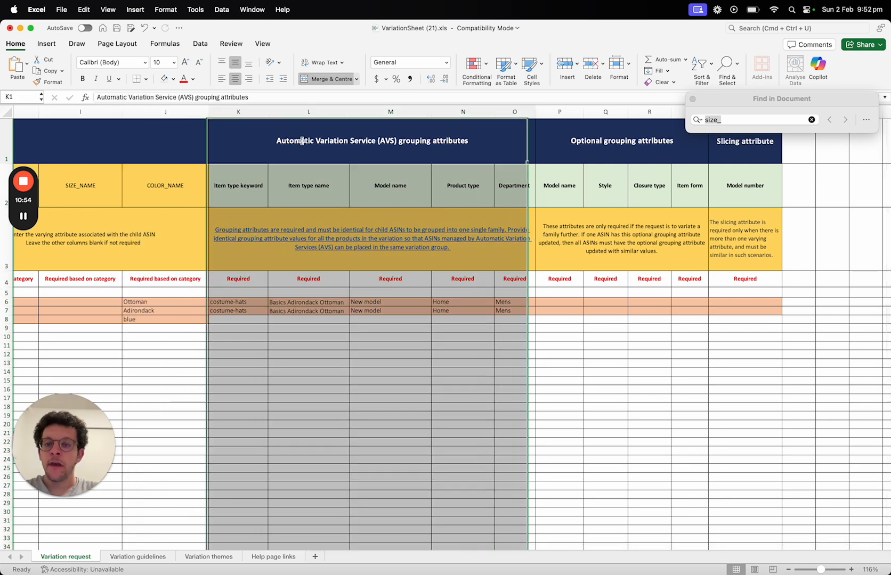
Step: Clear the sample entries under the Automatic Variation Service grouping attributes in K5:O12
double_click(300, 142)
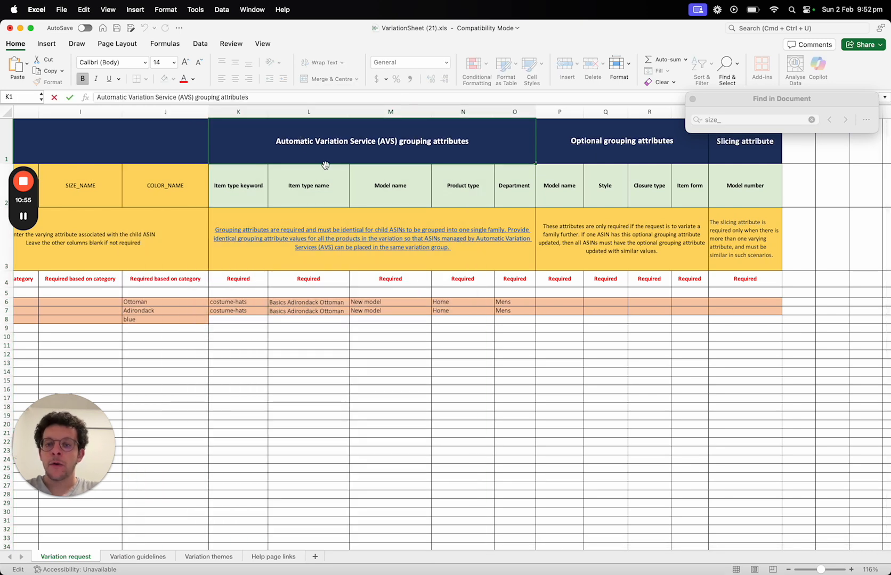
drag(241, 292, 512, 351)
key(Delete)
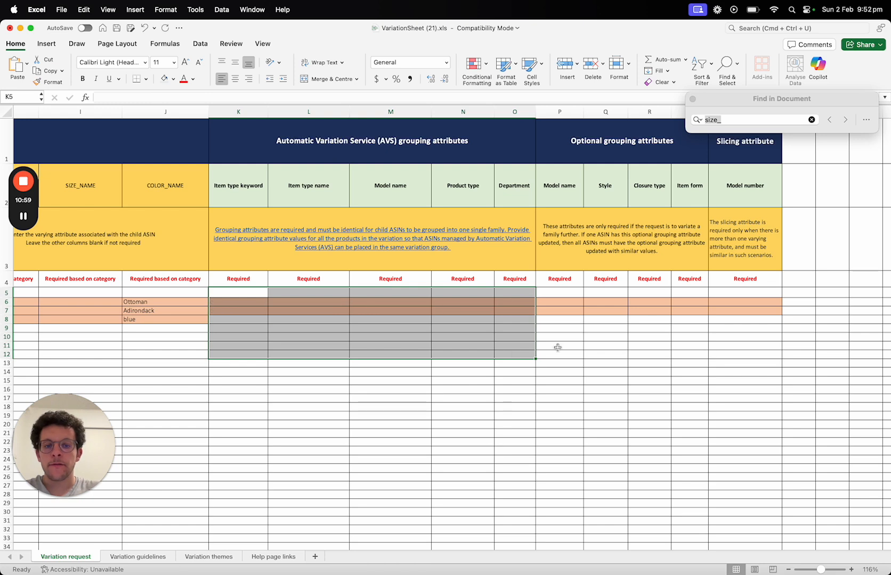
Step: Review the optional grouping attributes from column P onward and the slicing attribute, ending on cell N5
scroll(587, 347, right, 3)
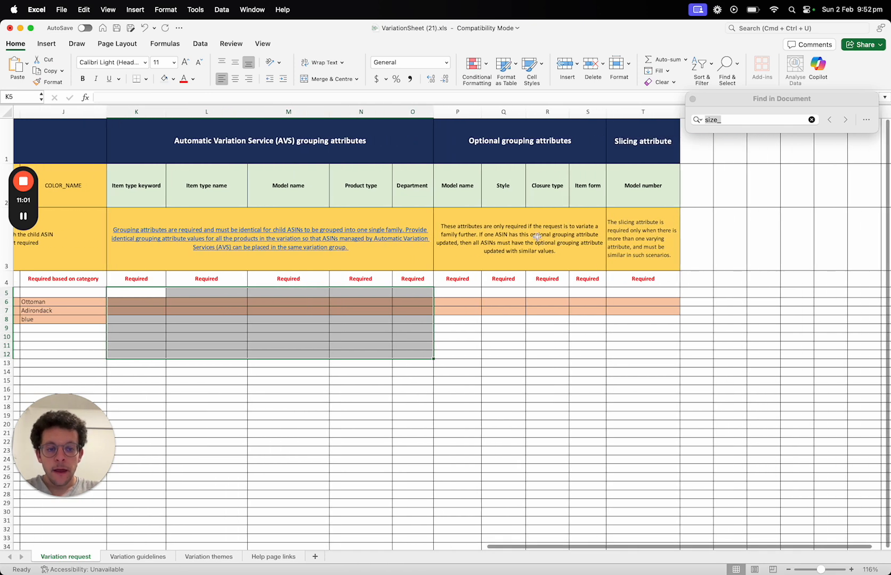
key(shift+Right)
key(shift+Right)
key(shift+Right)
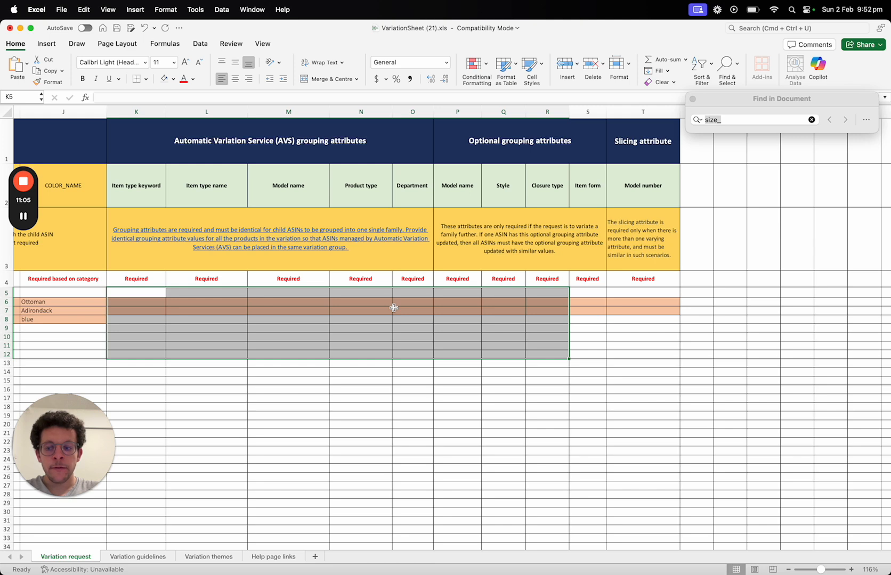
click(383, 291)
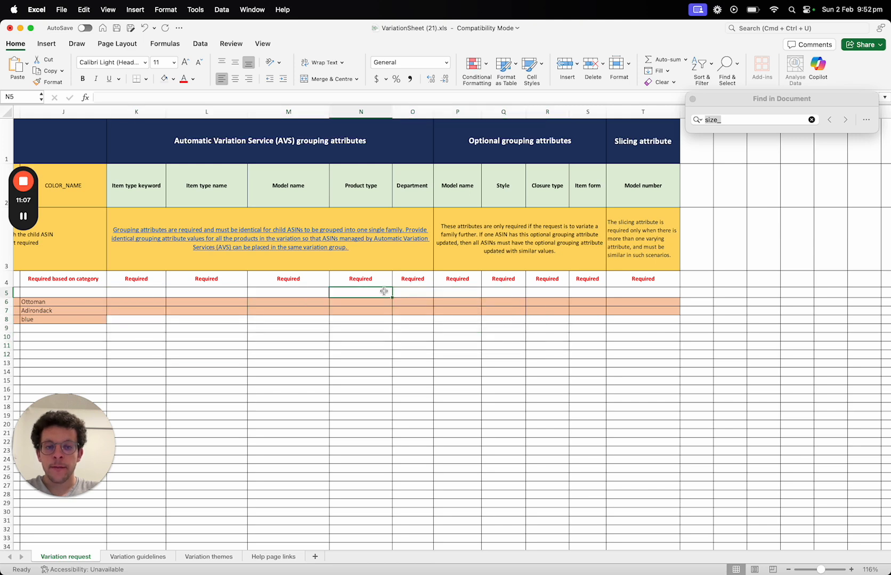